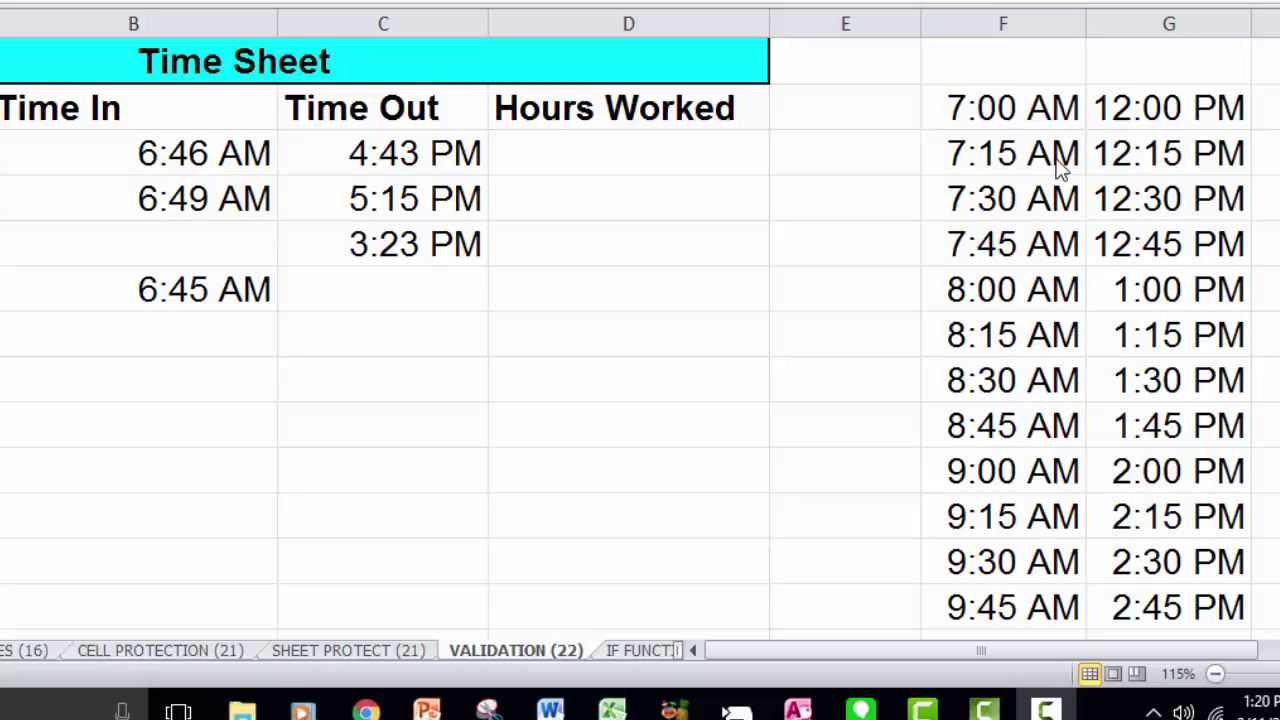
# Step: Name the column F morning times range 'IN' and the column G afternoon times range 'OUT'
pyautogui.click(1010, 108)
pyautogui.hotkey('ctrl', 'shift', 'Down')
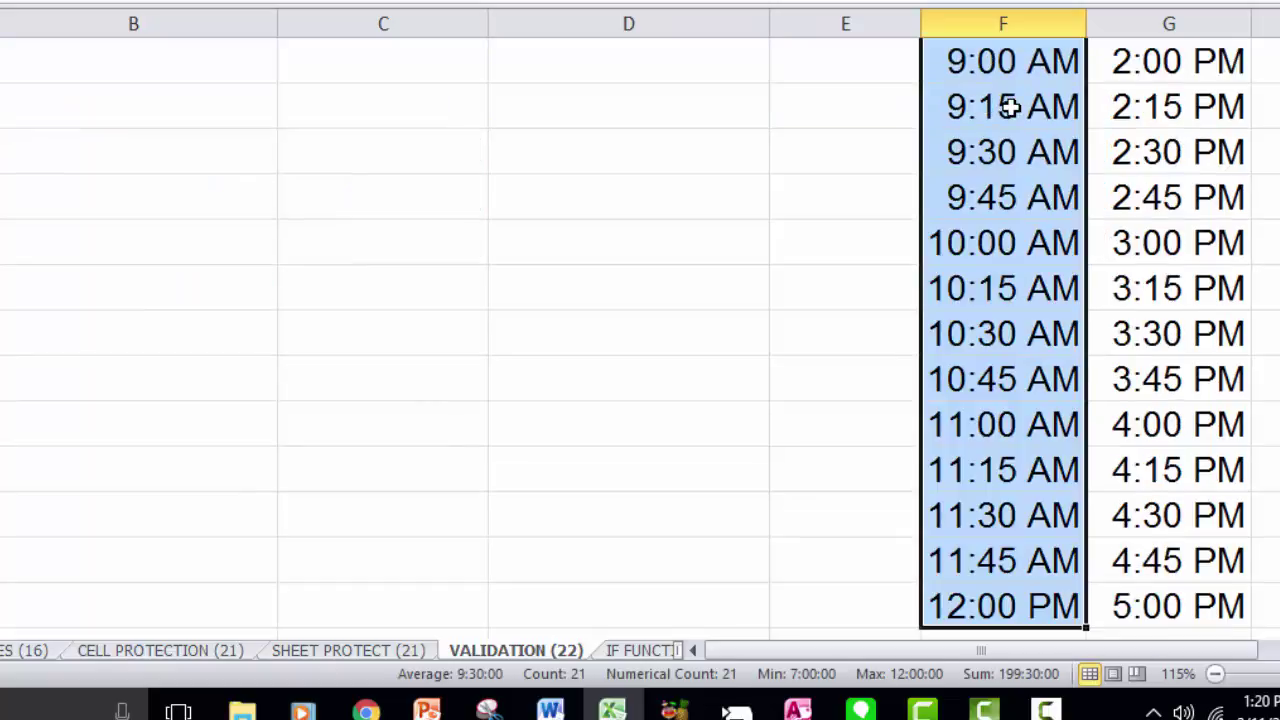
pyautogui.scroll(3, 1006, 106)
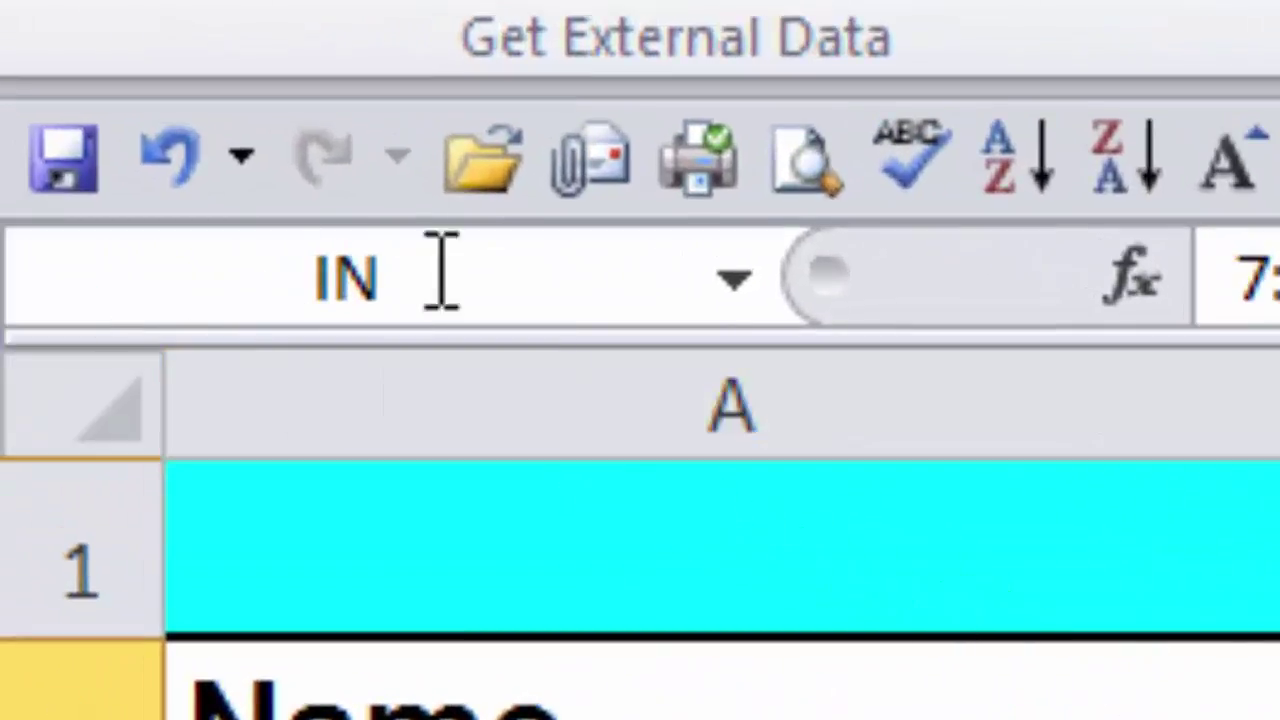
pyautogui.click(1176, 268)
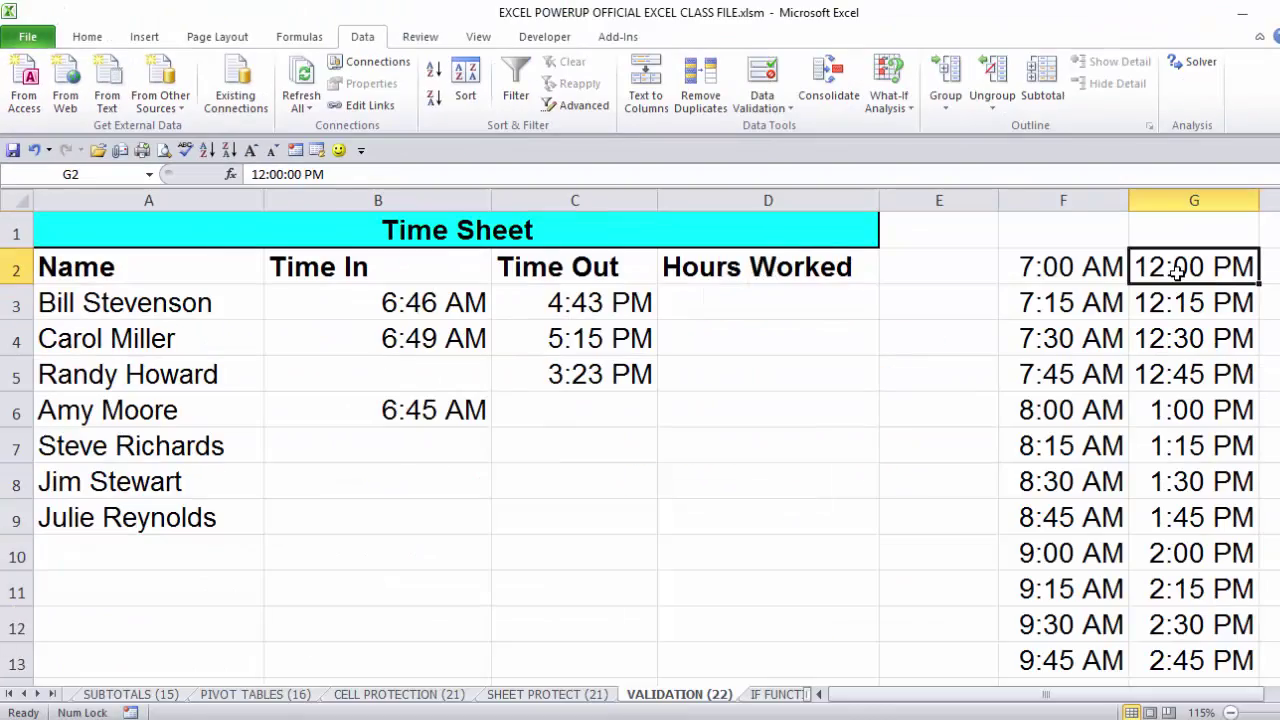
pyautogui.hotkey('ctrl', 'shift', 'Down')
pyautogui.write('OUT')
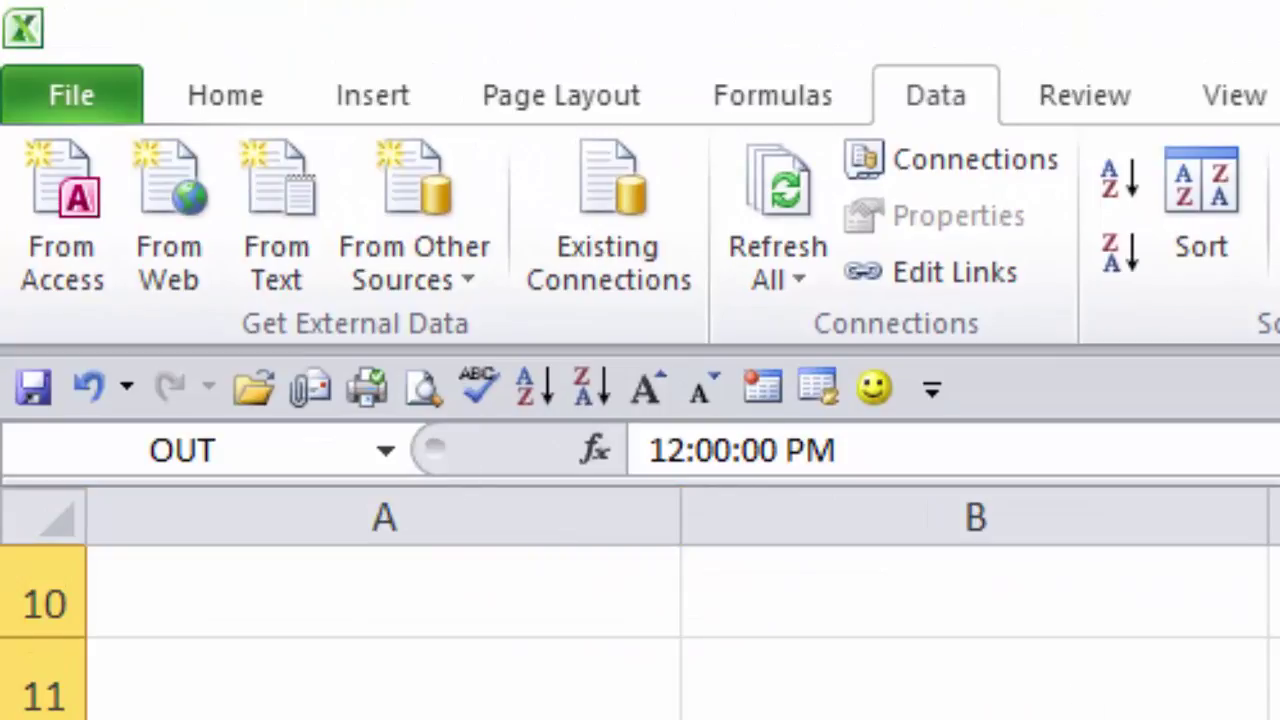
pyautogui.scroll(3, 640, 630)
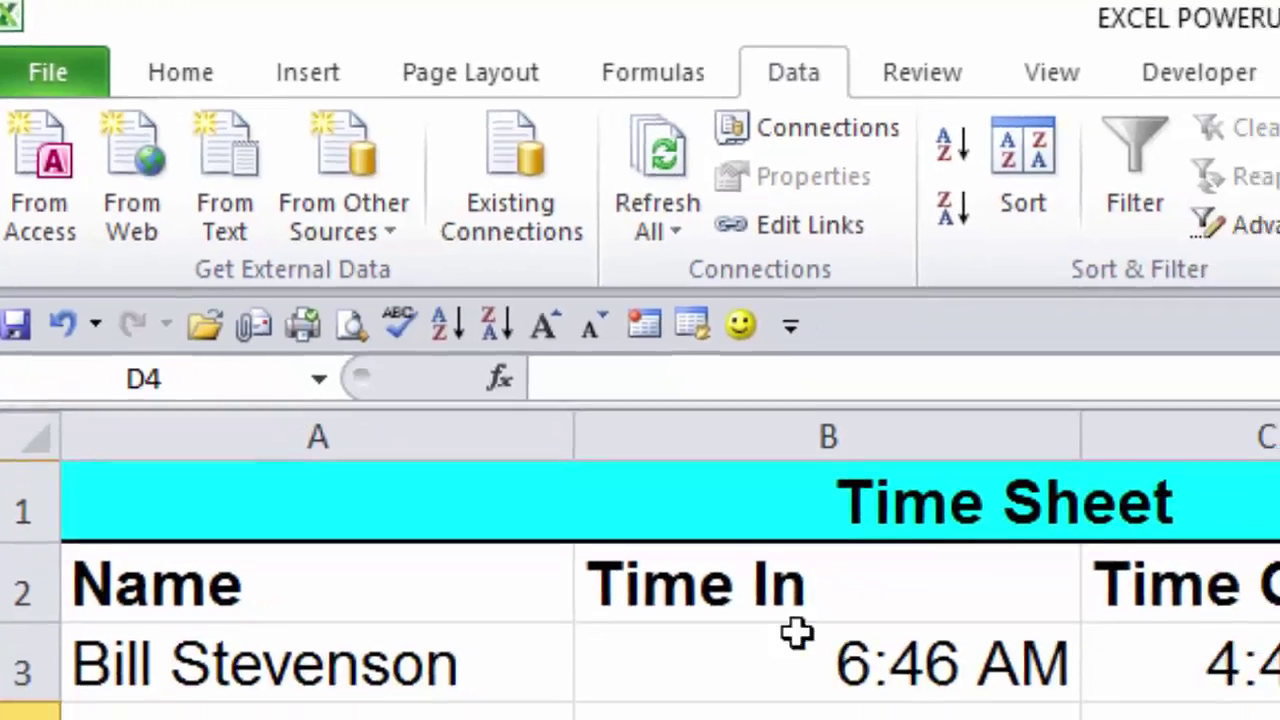
# Step: Centre the Time In, Time Out and Hours Worked headings
pyautogui.moveTo(805, 690); pyautogui.dragTo(1012, 365)
pyautogui.rightClick(1012, 365)
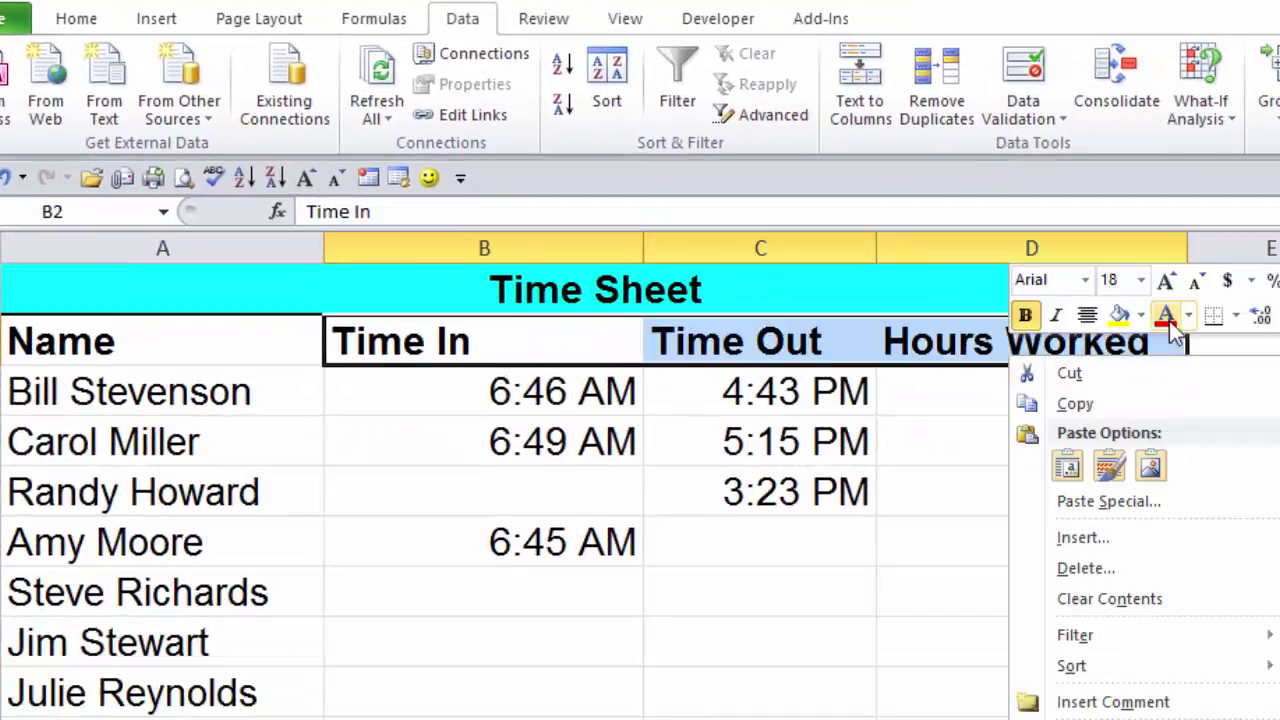
pyautogui.click(1087, 315)
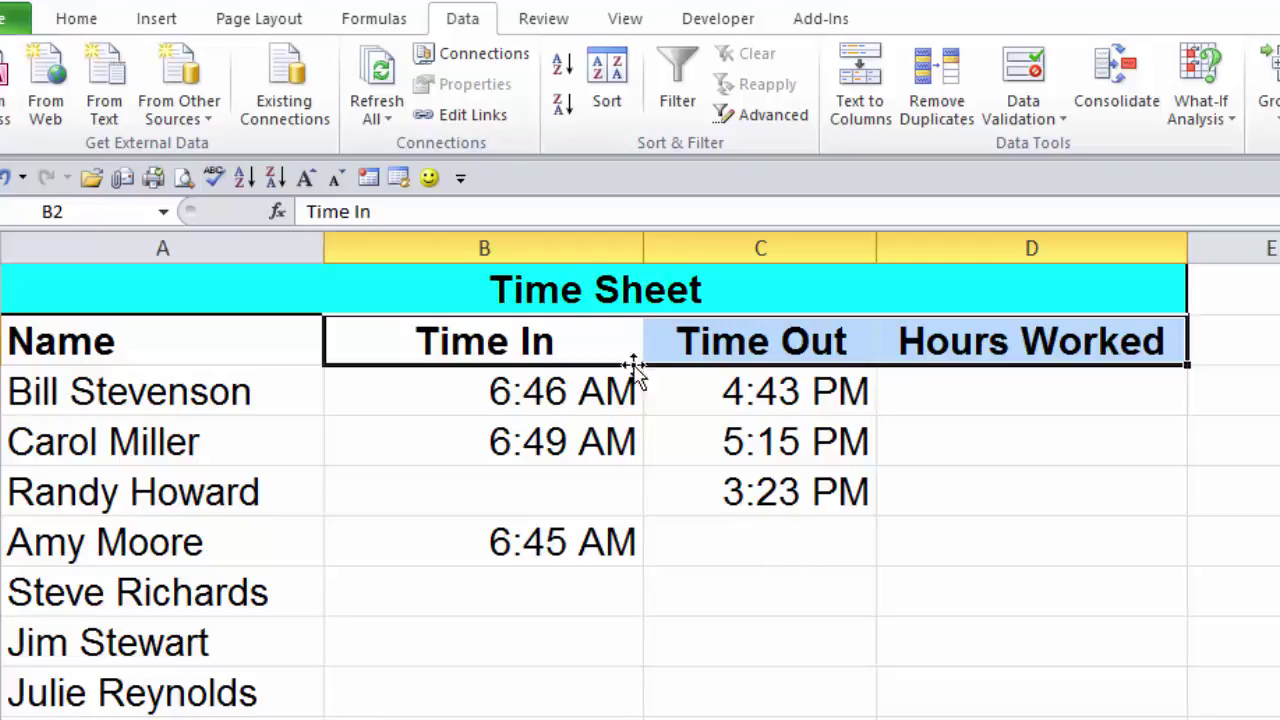
# Step: Narrow columns B, C and E, then select the Time In entry cells
pyautogui.moveTo(600, 247); pyautogui.dragTo(772, 246)
pyautogui.click(915, 447)
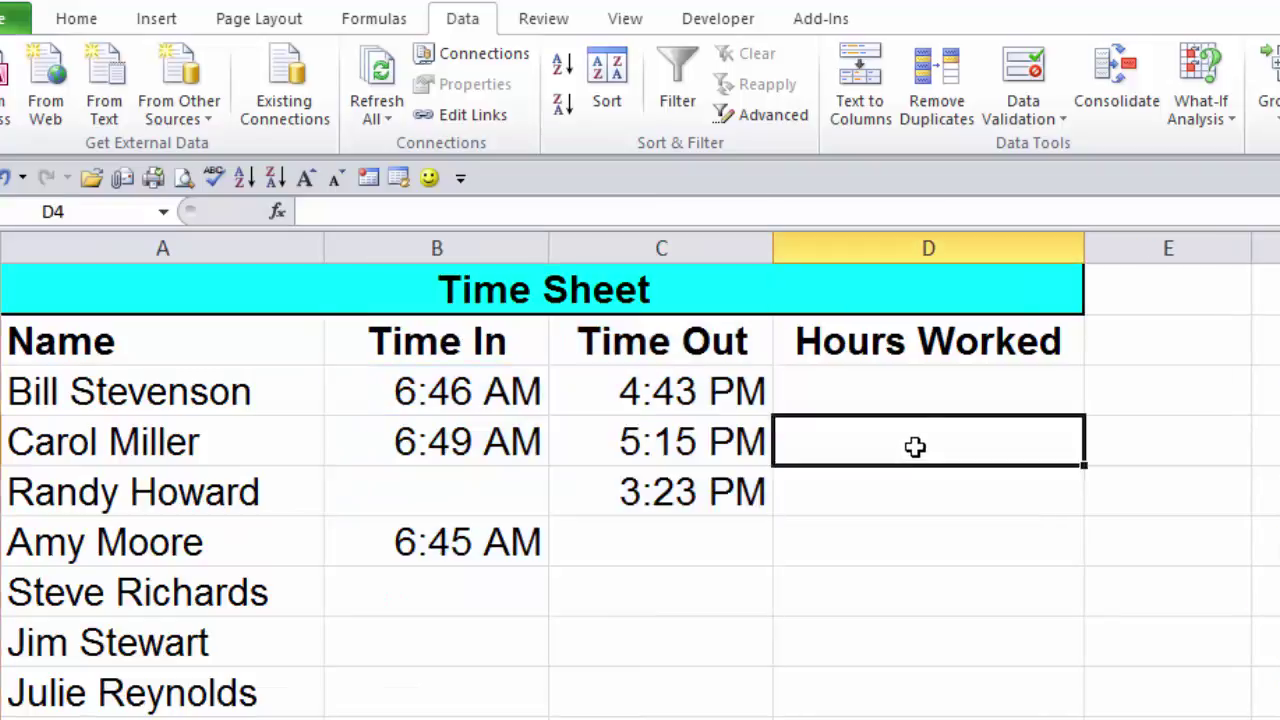
pyautogui.click(1240, 246)
pyautogui.moveTo(1249, 249); pyautogui.dragTo(1172, 288)
pyautogui.click(1135, 520)
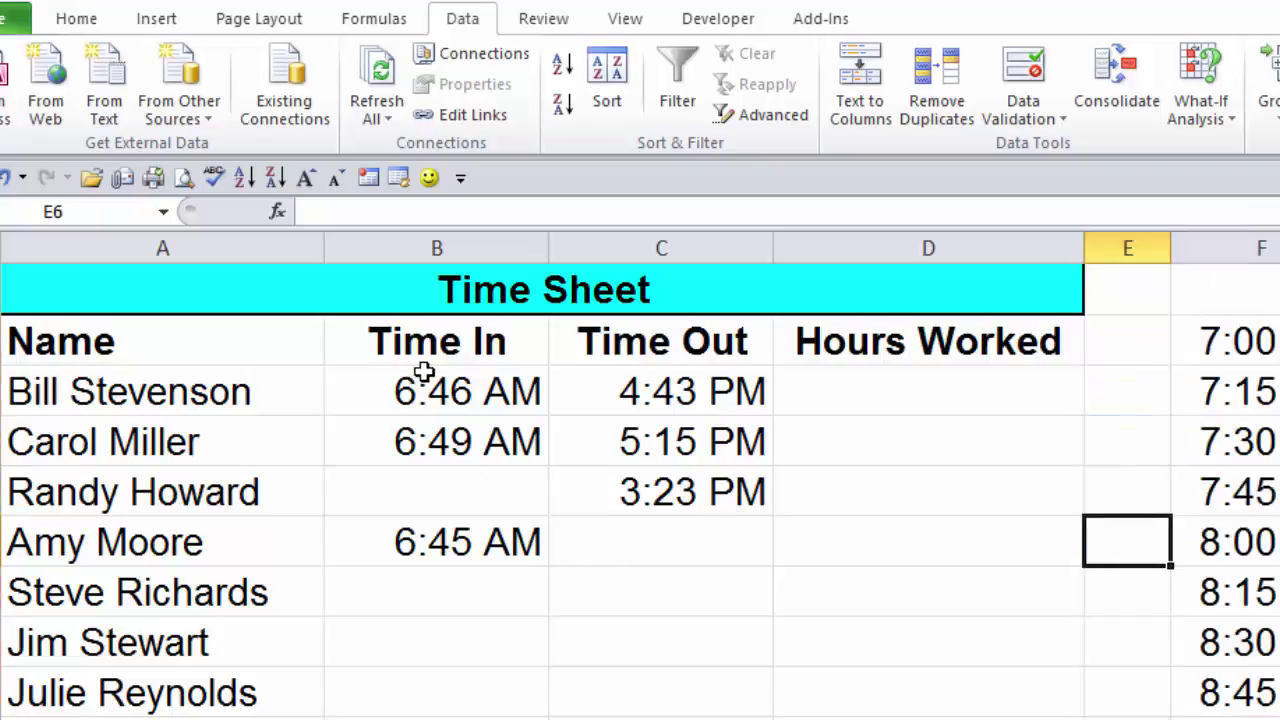
pyautogui.moveTo(443, 386); pyautogui.dragTo(435, 688)
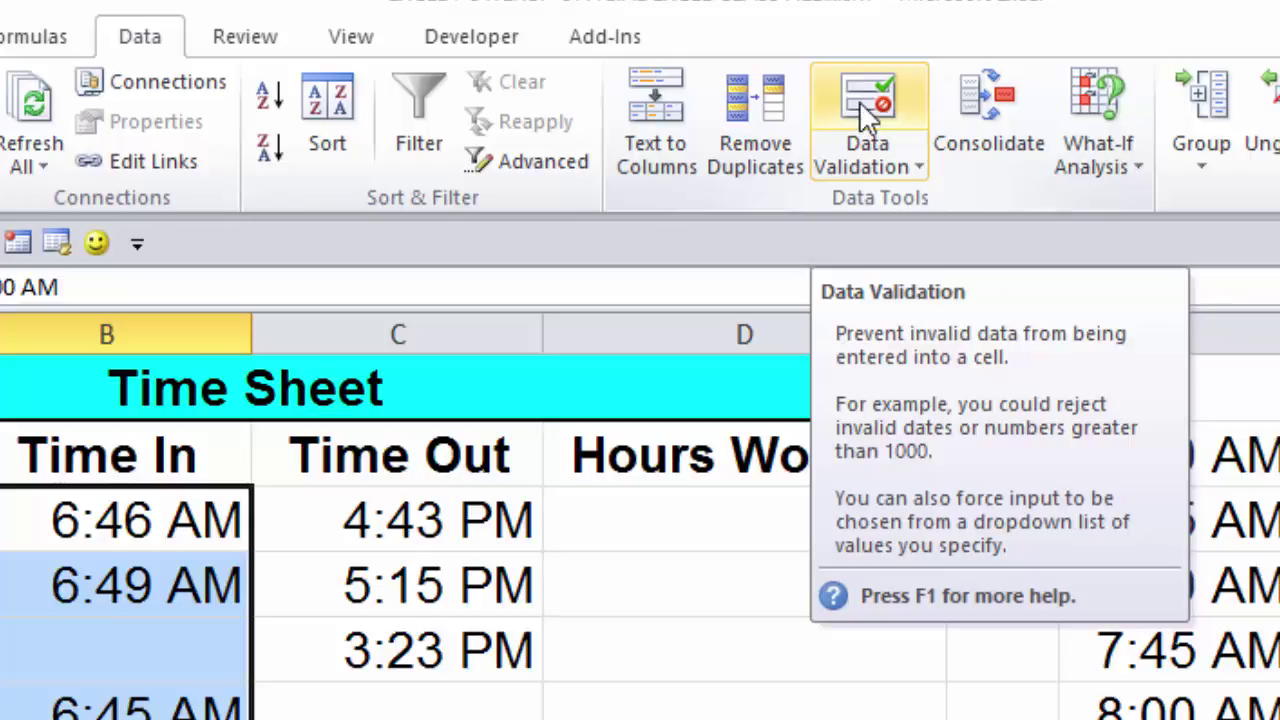
# Step: Open Data Validation for the Time In cells and expand the Allow value types
pyautogui.click(859, 101)
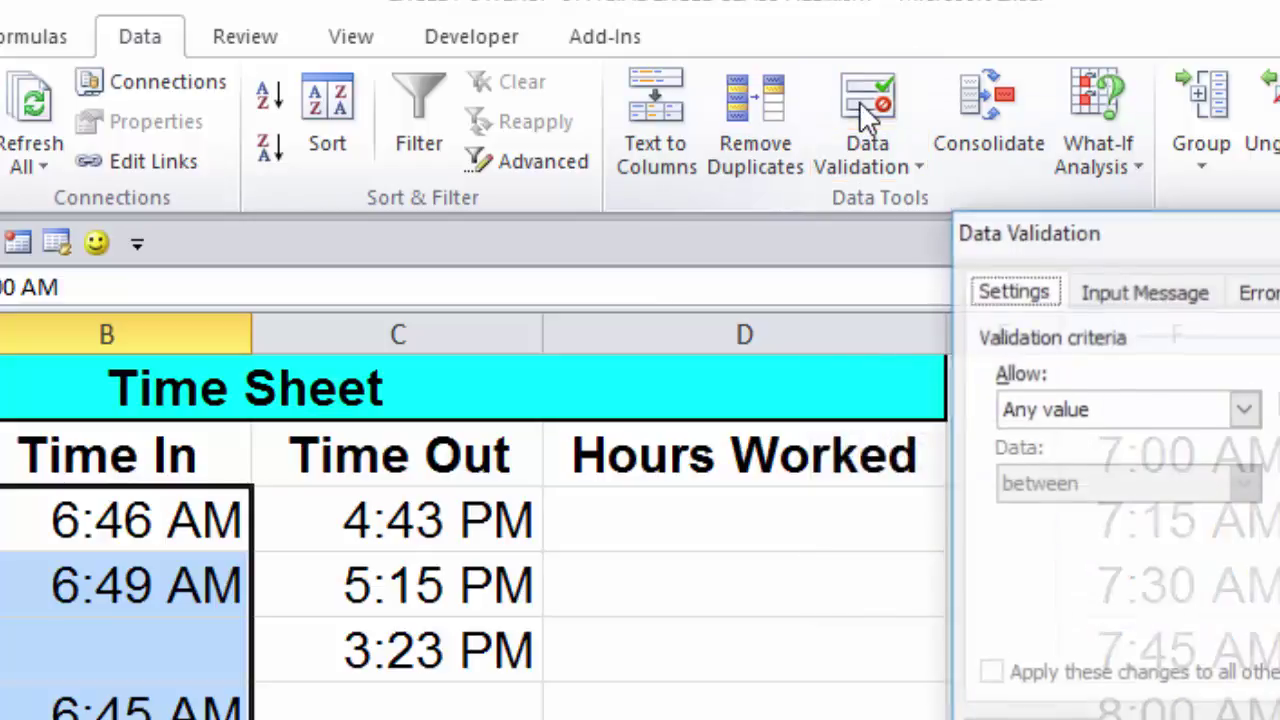
pyautogui.moveTo(1180, 240); pyautogui.dragTo(670, 82)
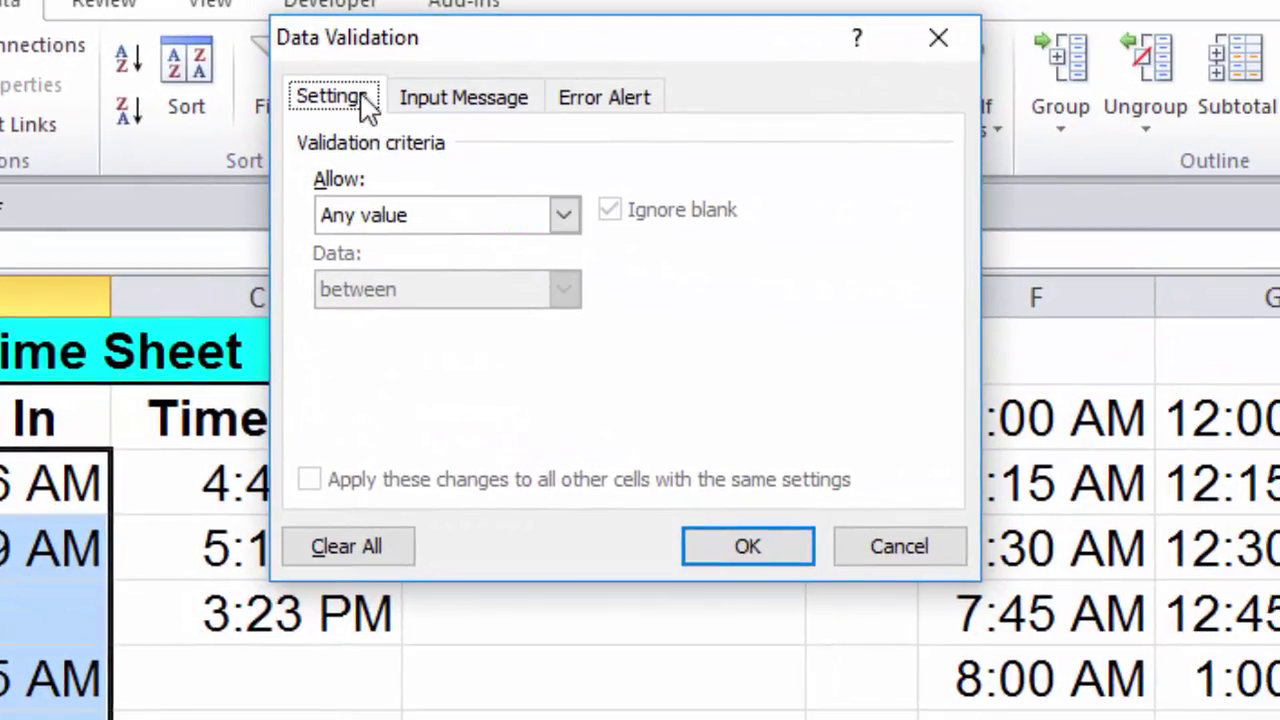
pyautogui.moveTo(446, 43); pyautogui.dragTo(423, 125)
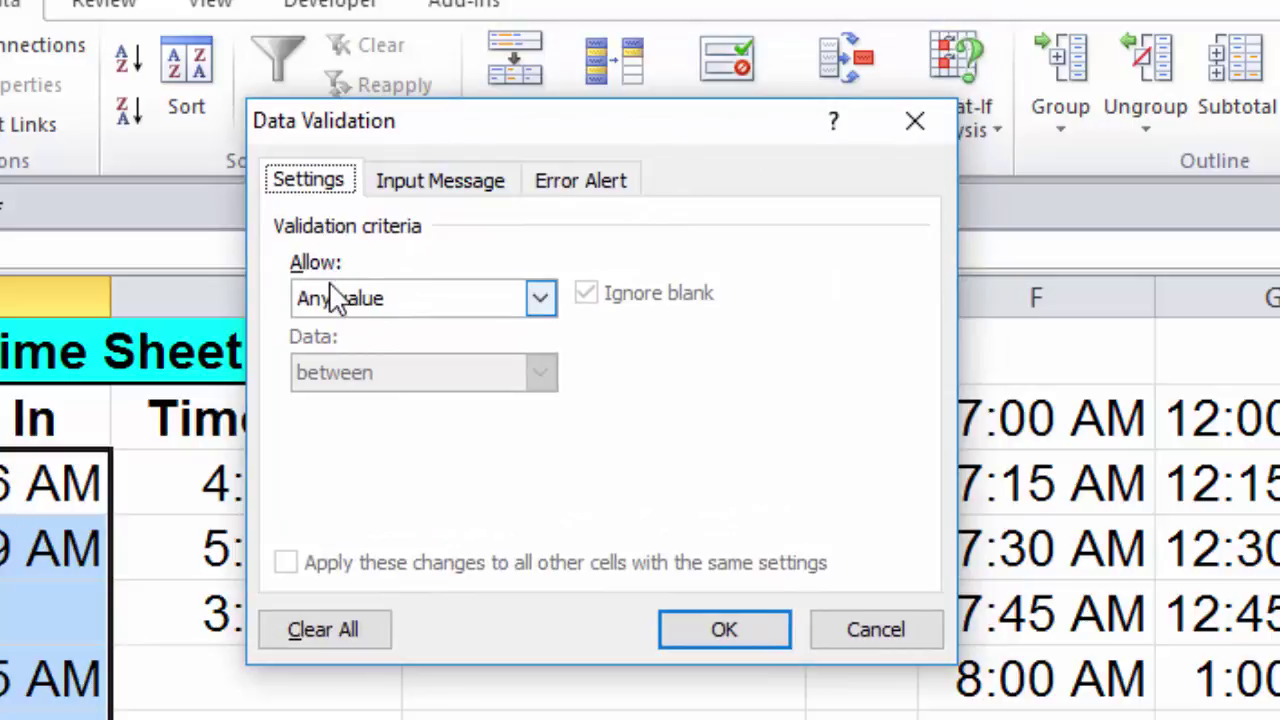
pyautogui.click(540, 303)
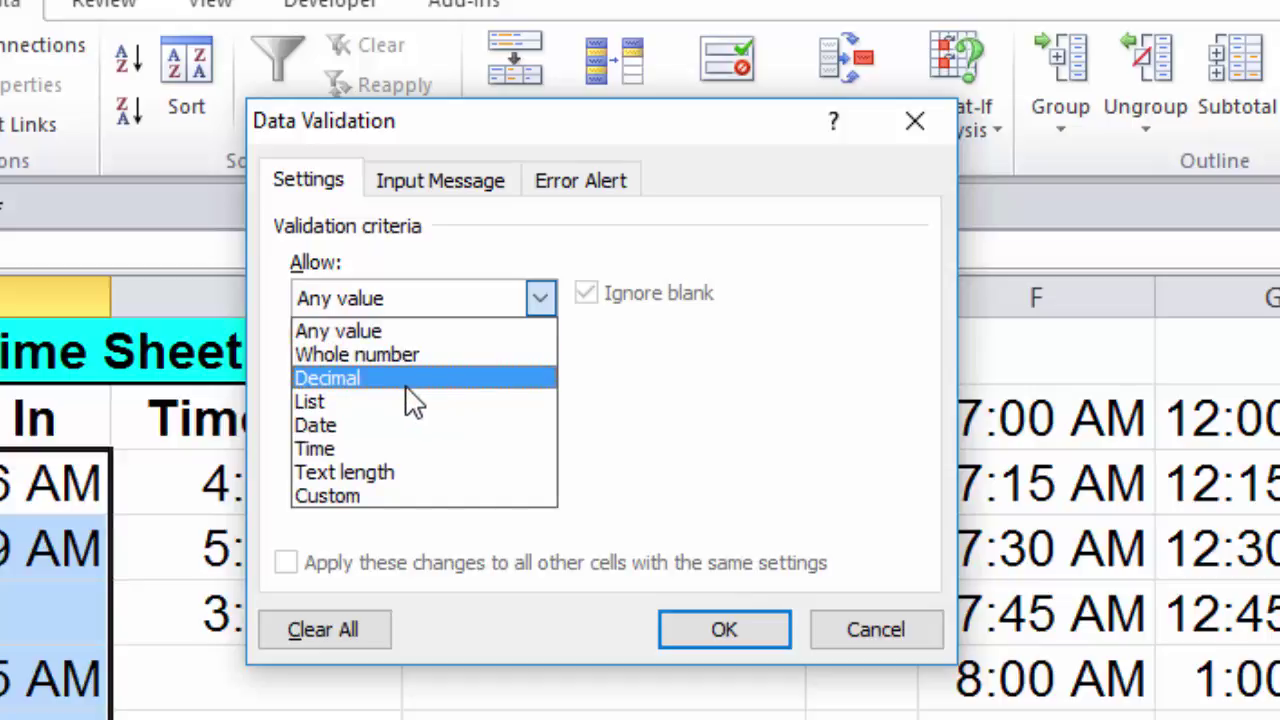
# Step: Set Allow to List with source =in, replacing the $F$2:$F$9 reference
pyautogui.click(313, 405)
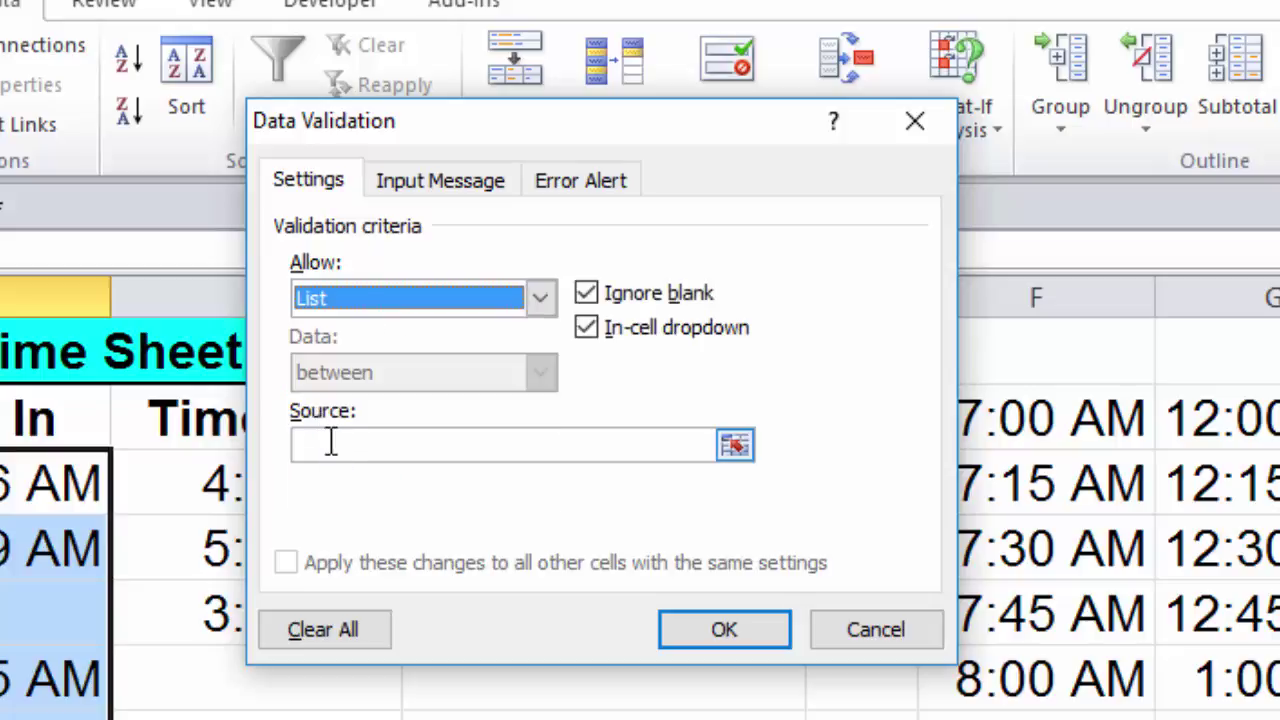
pyautogui.click(326, 444)
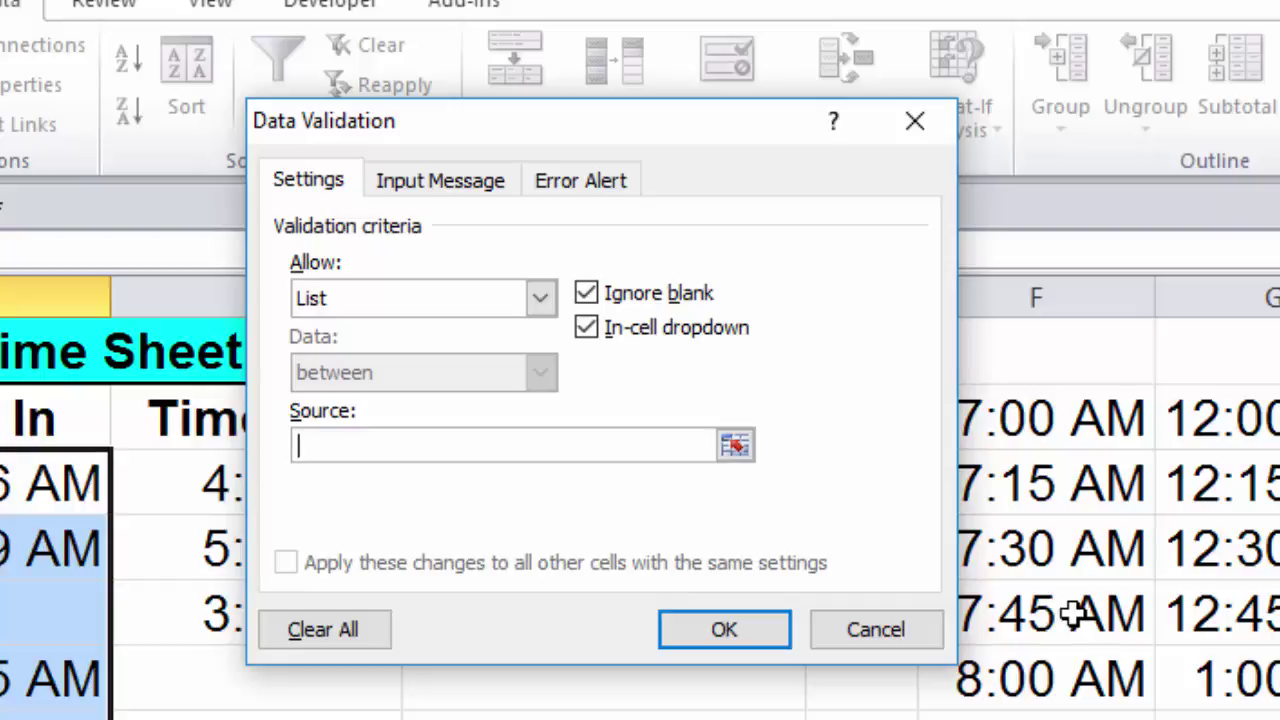
pyautogui.write('Left,Right,Up')
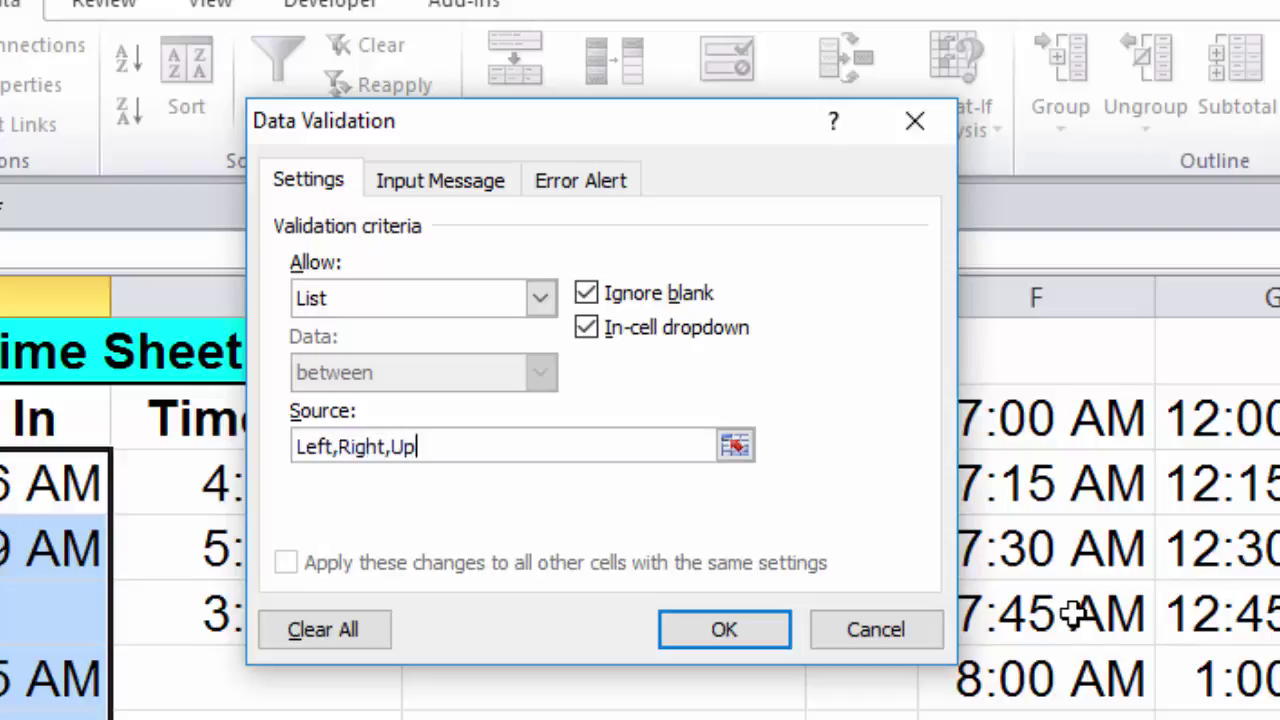
pyautogui.write(',Down')
pyautogui.press('BackSpace')
pyautogui.press('BackSpace')
pyautogui.press('BackSpace')
pyautogui.press('BackSpace')
pyautogui.press('BackSpace')
pyautogui.press('BackSpace')
pyautogui.press('BackSpace')
pyautogui.press('BackSpace')
pyautogui.press('BackSpace')
pyautogui.press('BackSpace')
pyautogui.press('BackSpace')
pyautogui.press('BackSpace')
pyautogui.press('BackSpace')
pyautogui.press('BackSpace')
pyautogui.press('BackSpace')
pyautogui.press('BackSpace')
pyautogui.press('BackSpace')
pyautogui.press('BackSpace')
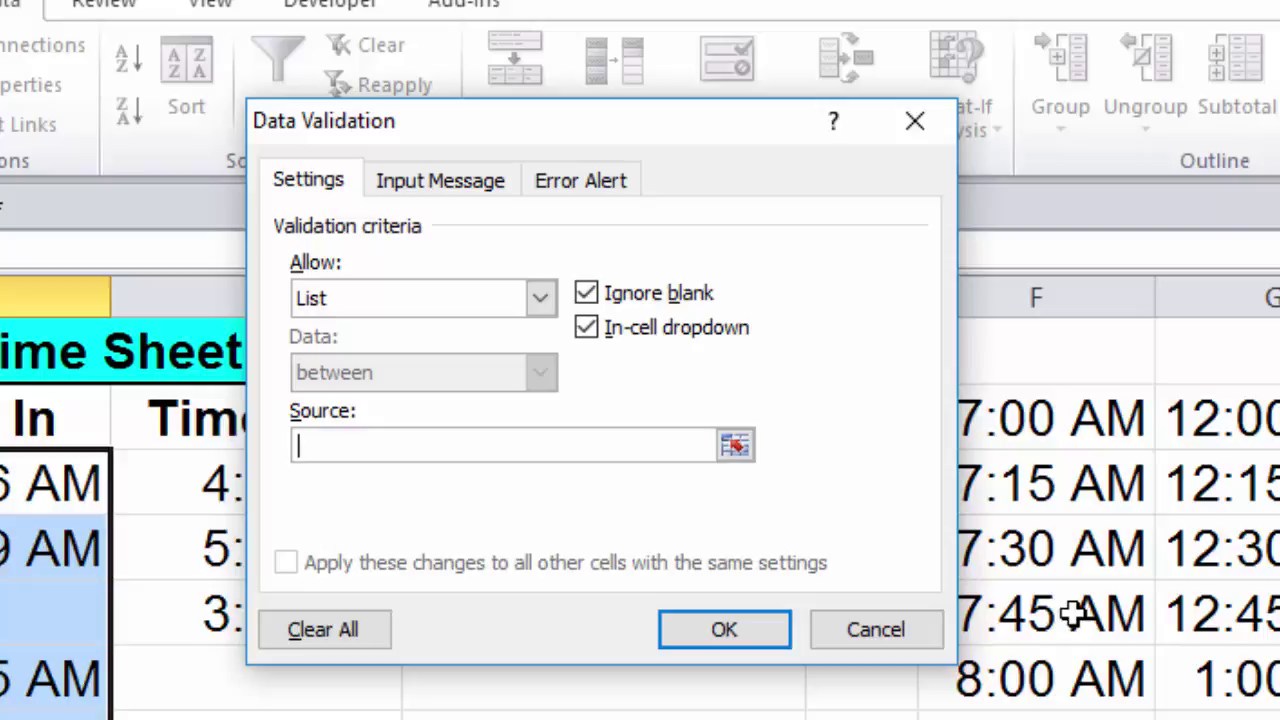
pyautogui.moveTo(1023, 409); pyautogui.dragTo(1045, 719)
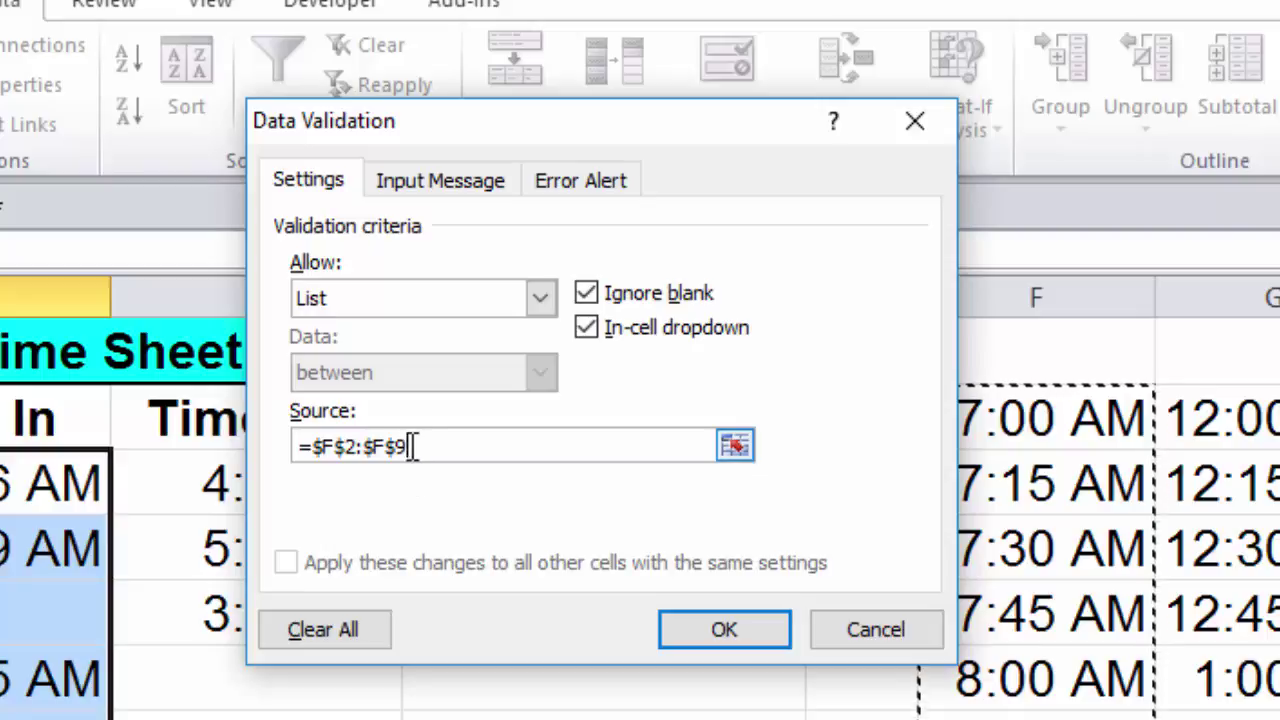
pyautogui.moveTo(412, 446); pyautogui.dragTo(288, 450)
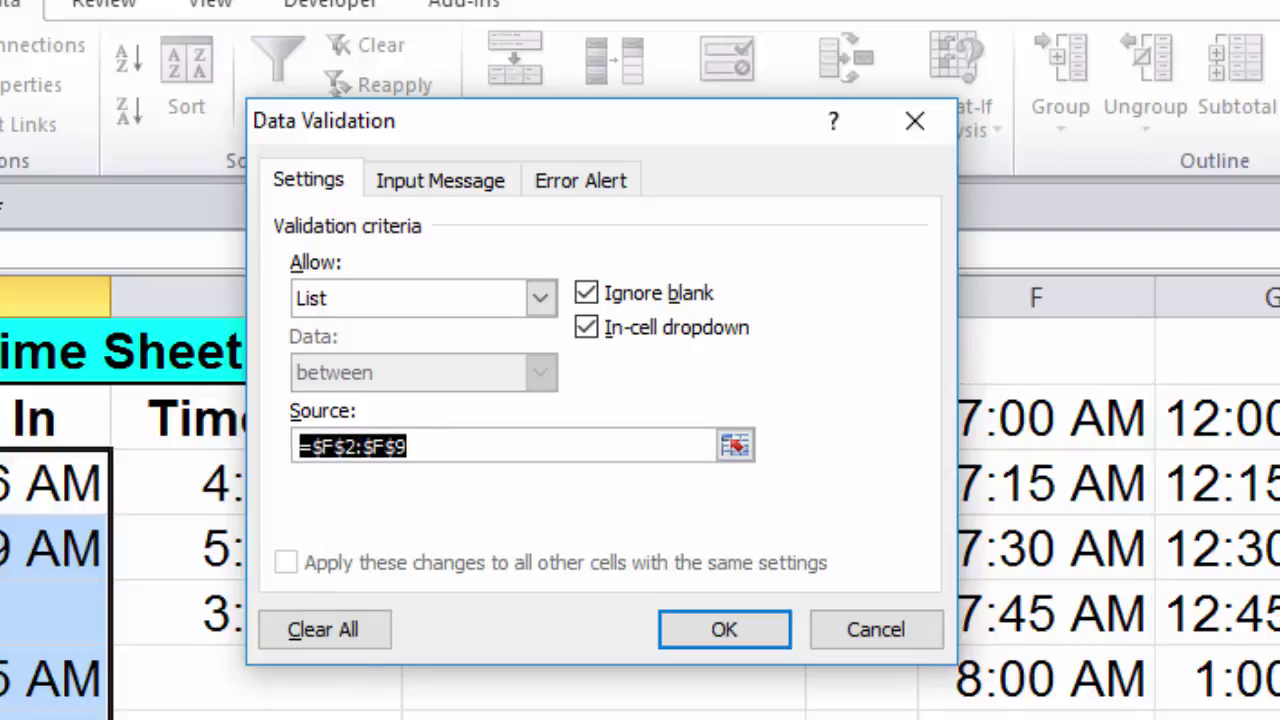
pyautogui.write('=in')
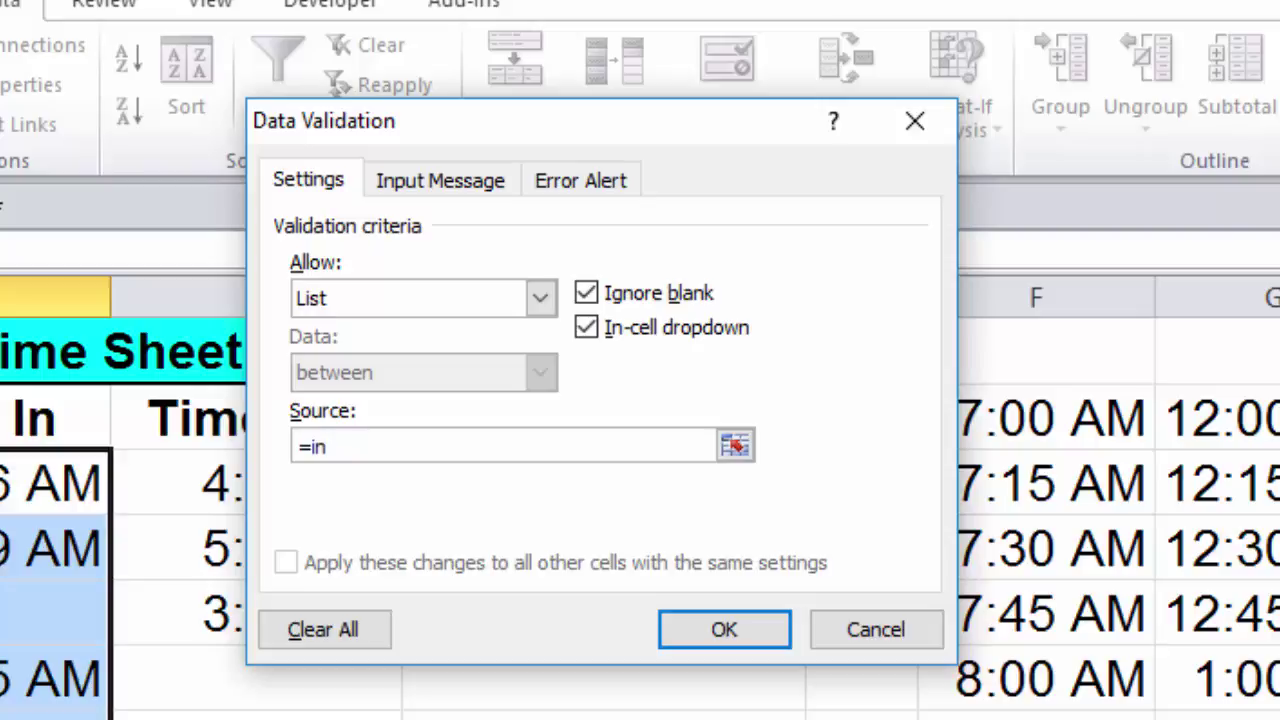
# Step: Give the Time In input message the title 'Starting Time' and text 'Please select a starting time from the list.'
pyautogui.click(434, 180)
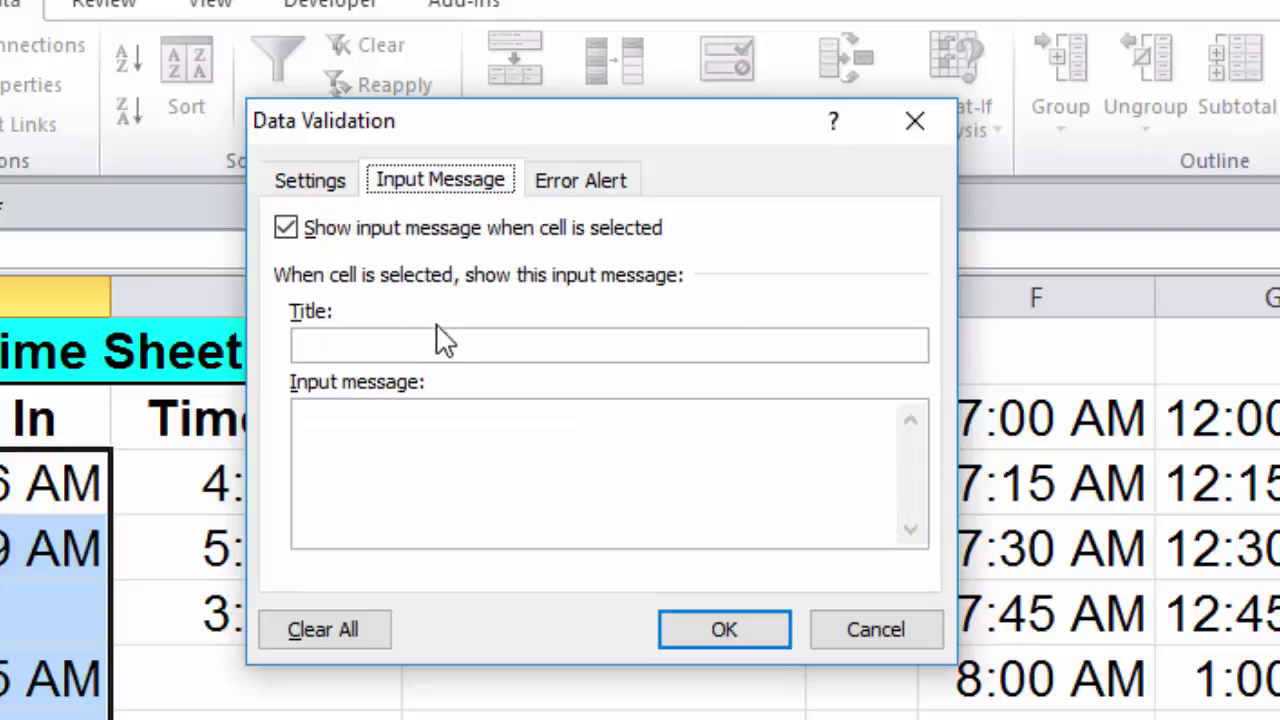
pyautogui.click(431, 343)
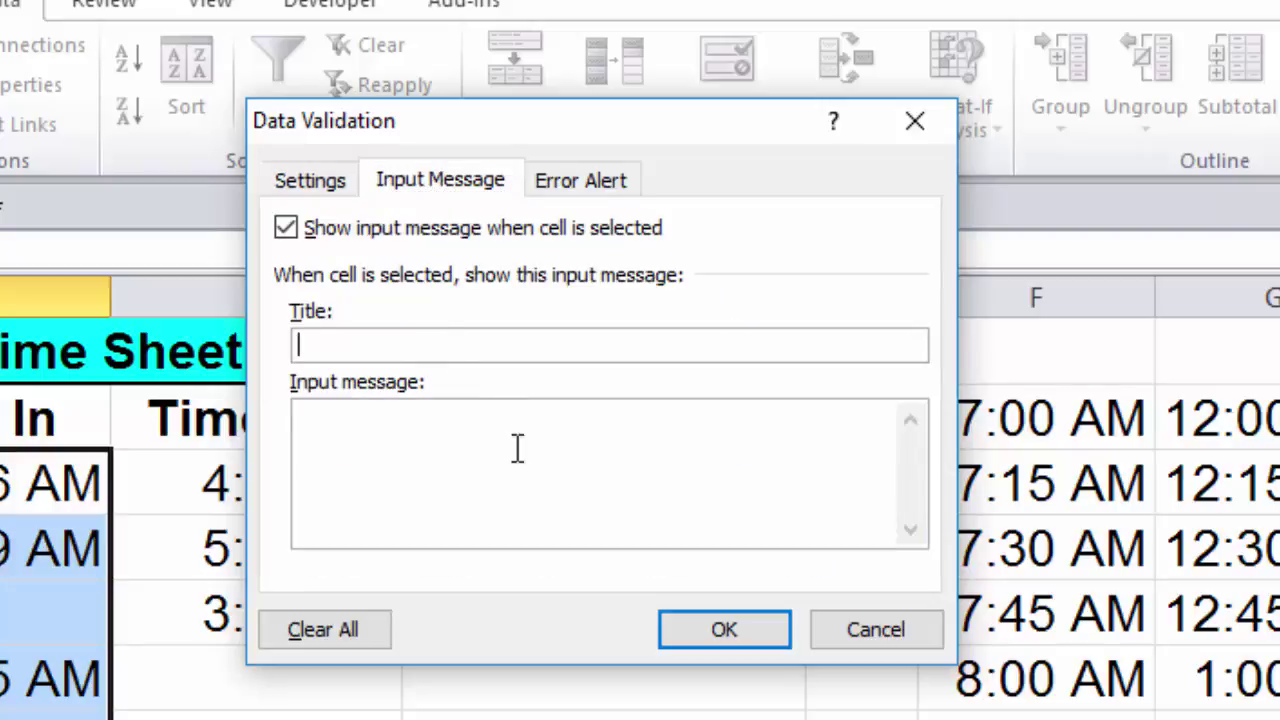
pyautogui.click(589, 507)
pyautogui.write('t')
pyautogui.press('BackSpace')
pyautogui.click(358, 345)
pyautogui.write('Starting Time')
pyautogui.click(357, 421)
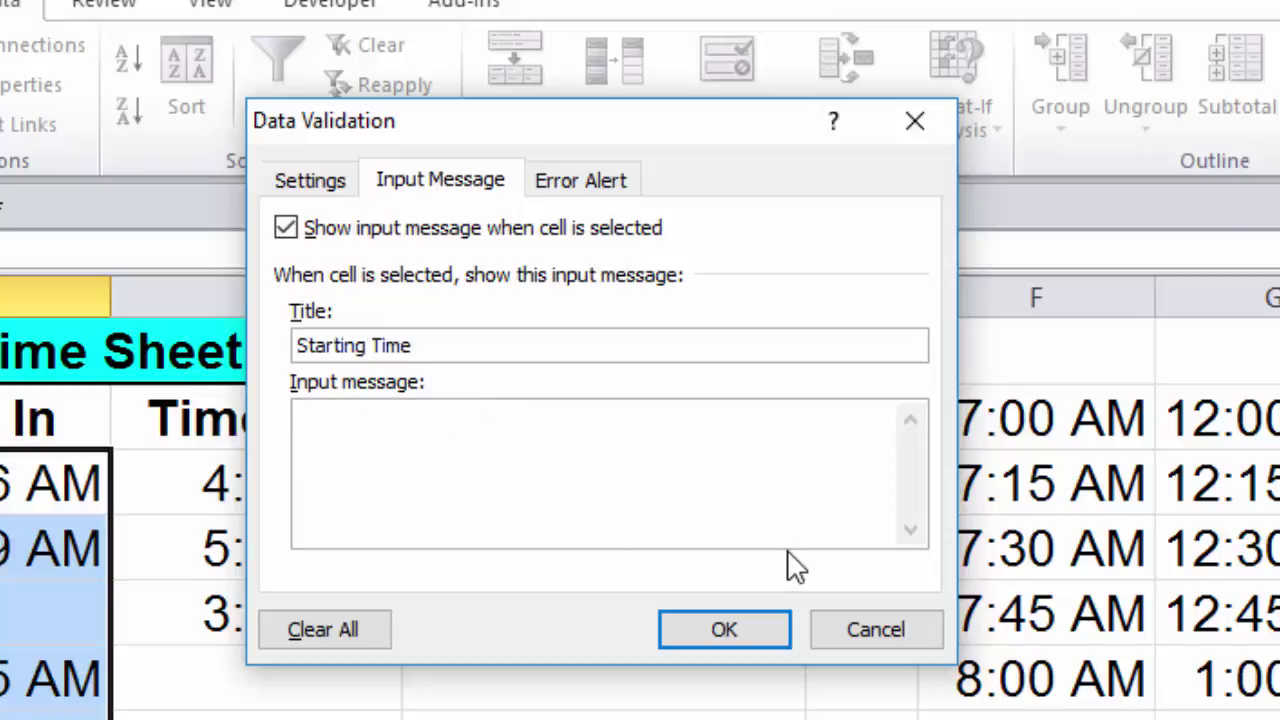
pyautogui.write('Plese')
pyautogui.press('BackSpace')
pyautogui.press('BackSpace')
pyautogui.write('ase select ')
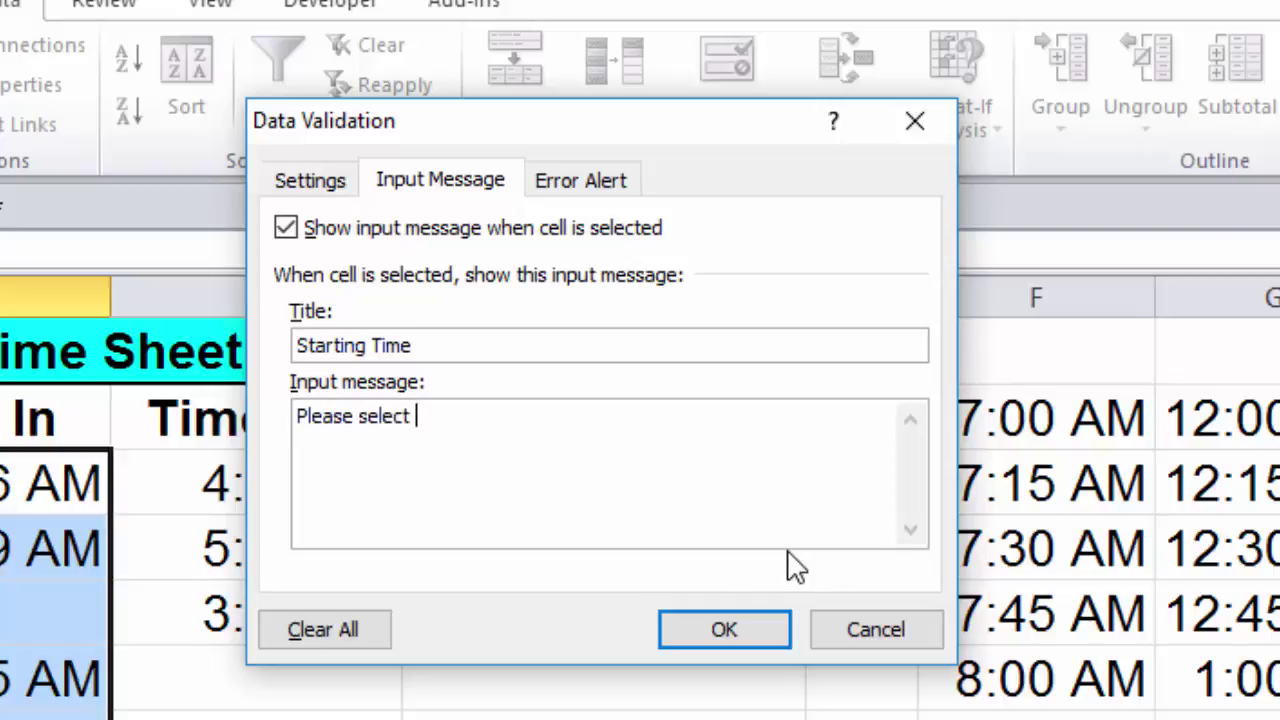
pyautogui.write('a startin')
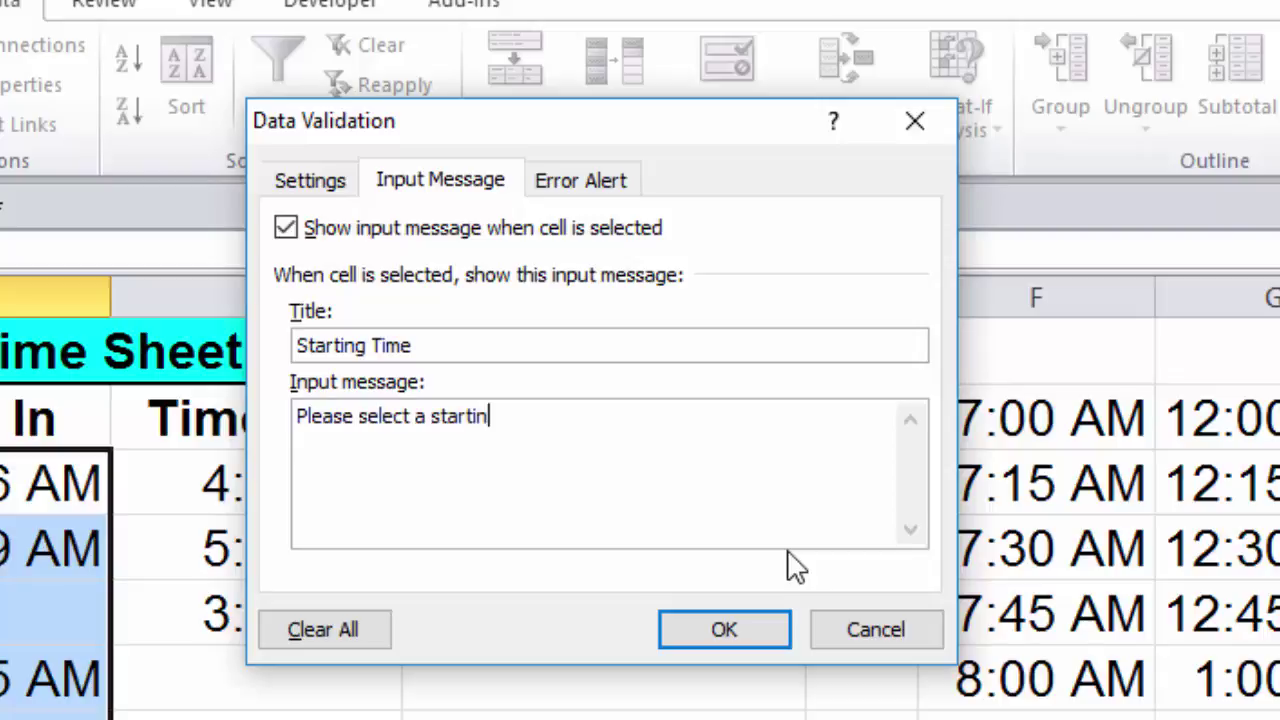
pyautogui.write('g time from t')
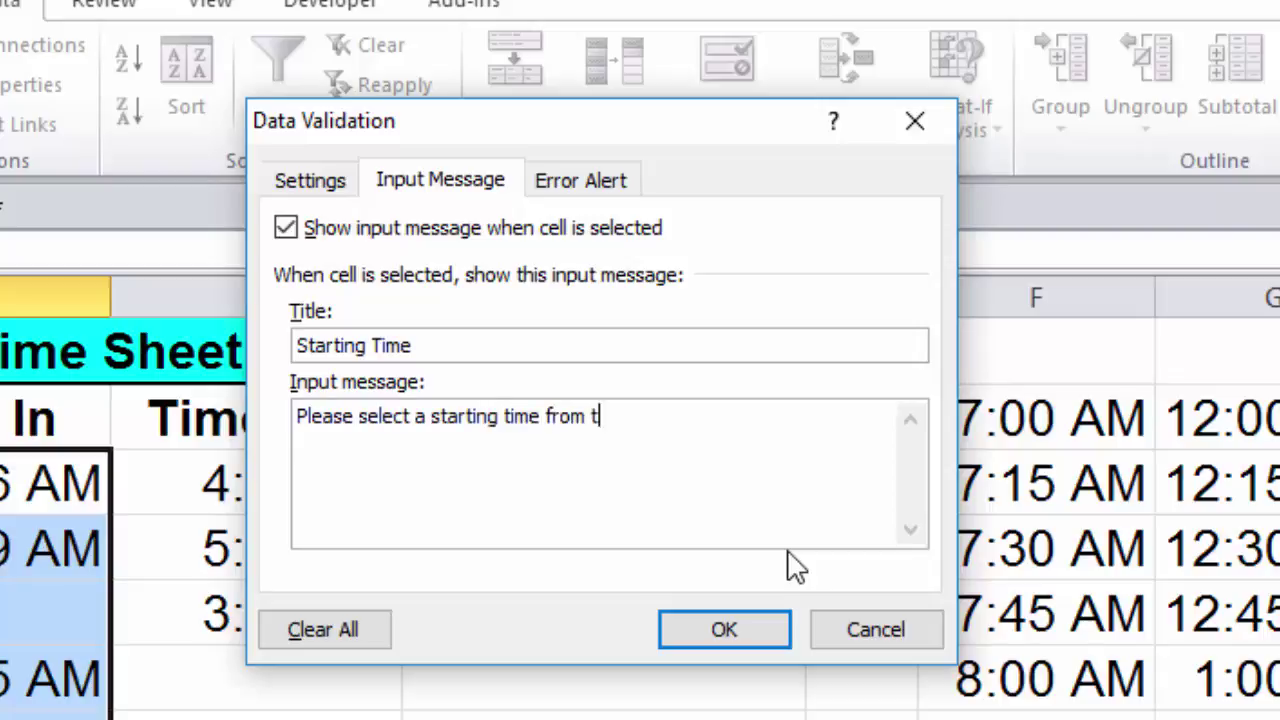
pyautogui.write('he list.')
pyautogui.click(570, 190)
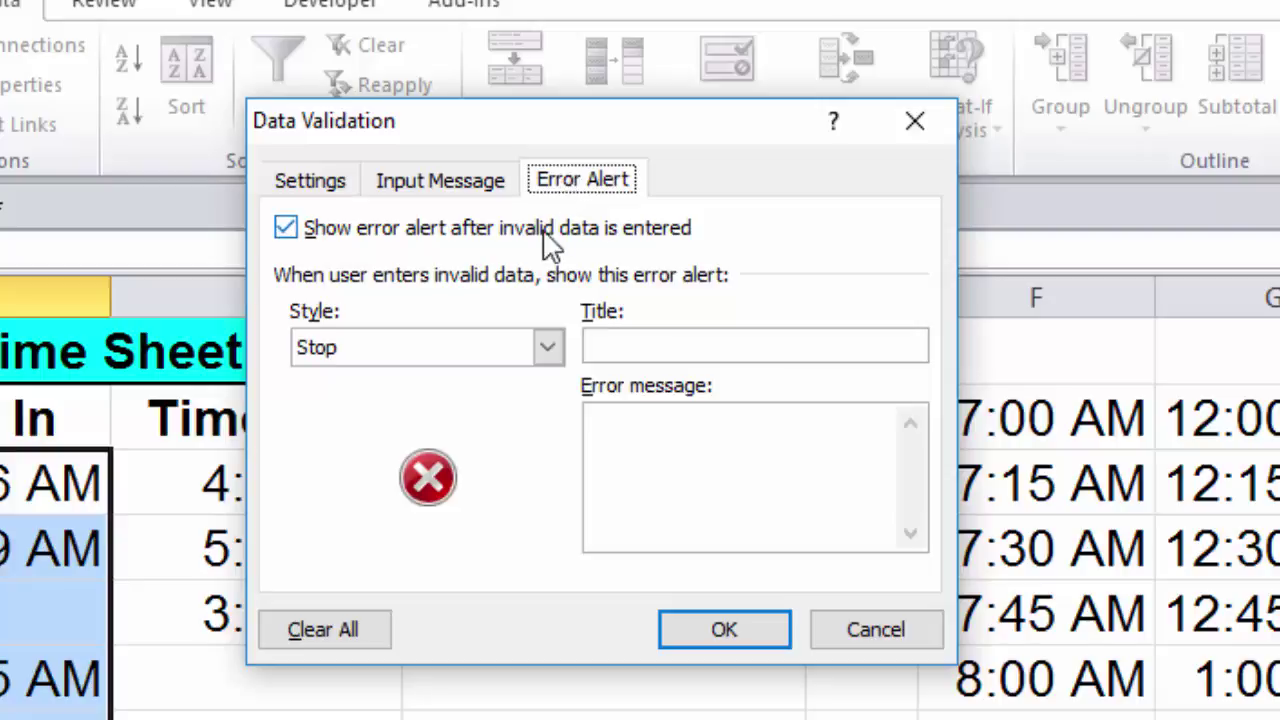
# Step: Keep the Stop style, title the alert 'TRY AGAIN!!!' and explain using the drop-down arrow
pyautogui.click(548, 352)
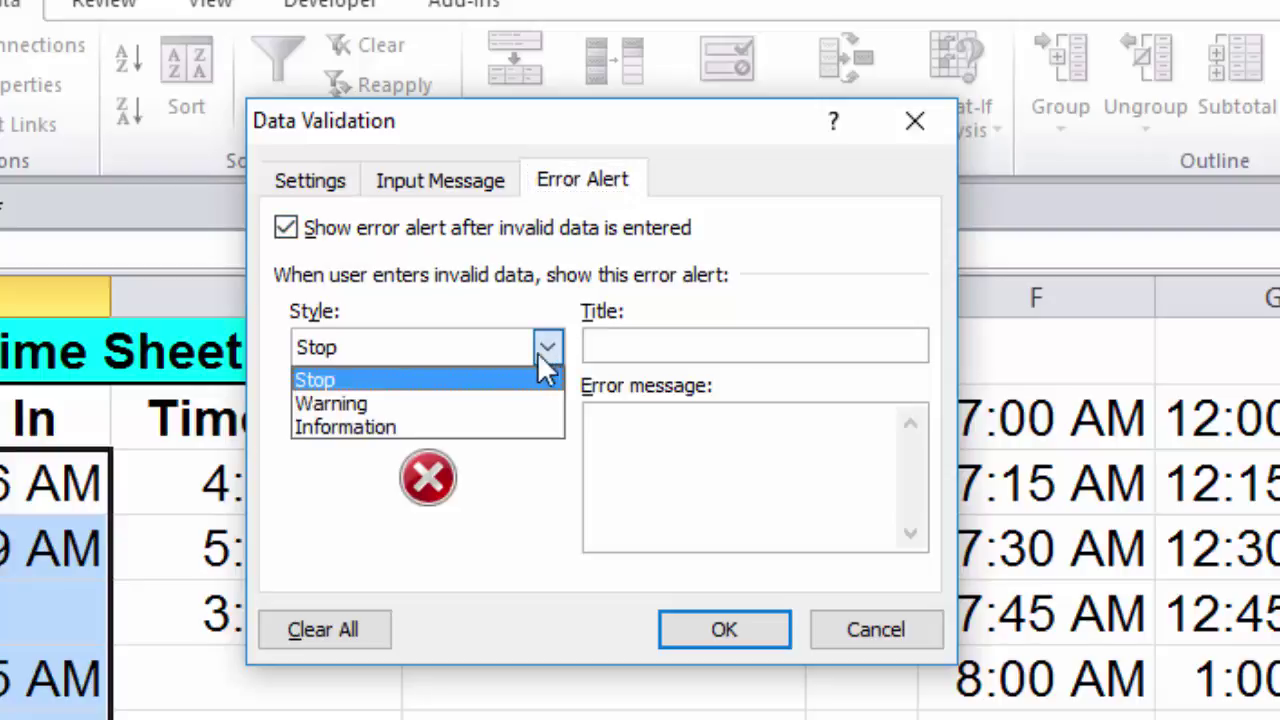
pyautogui.click(328, 386)
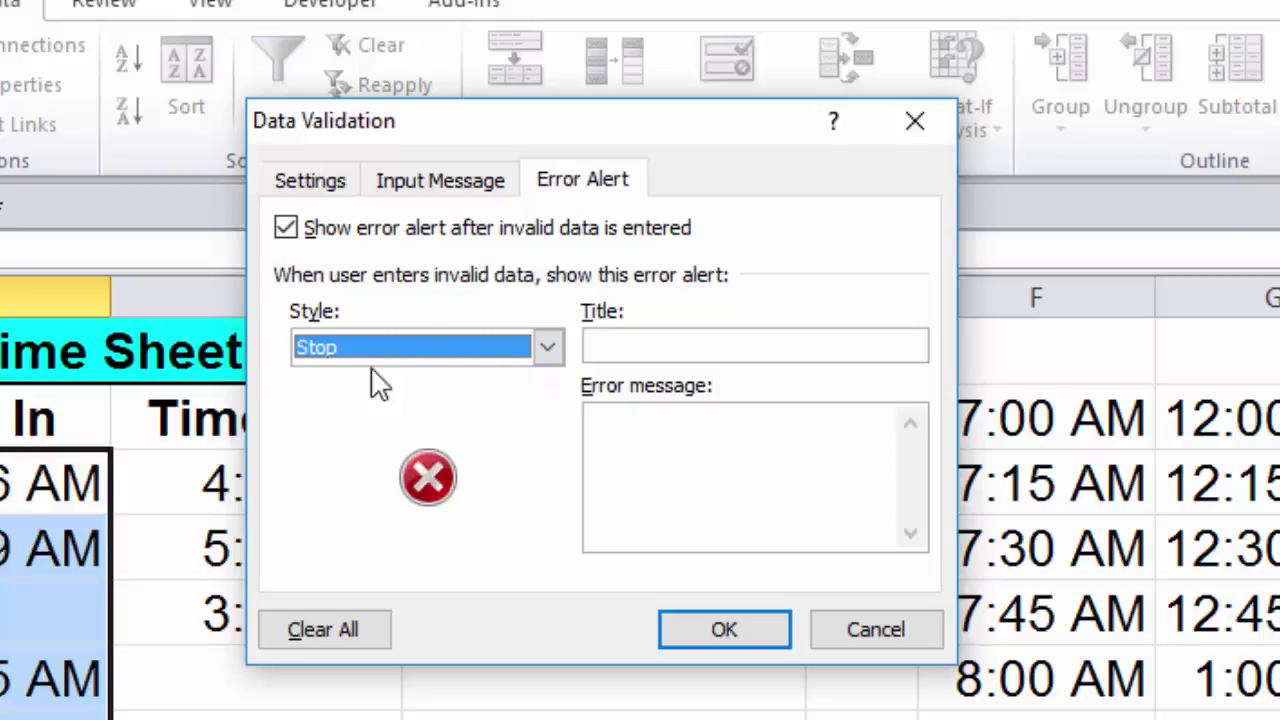
pyautogui.click(606, 347)
pyautogui.write('TRY AGAIN')
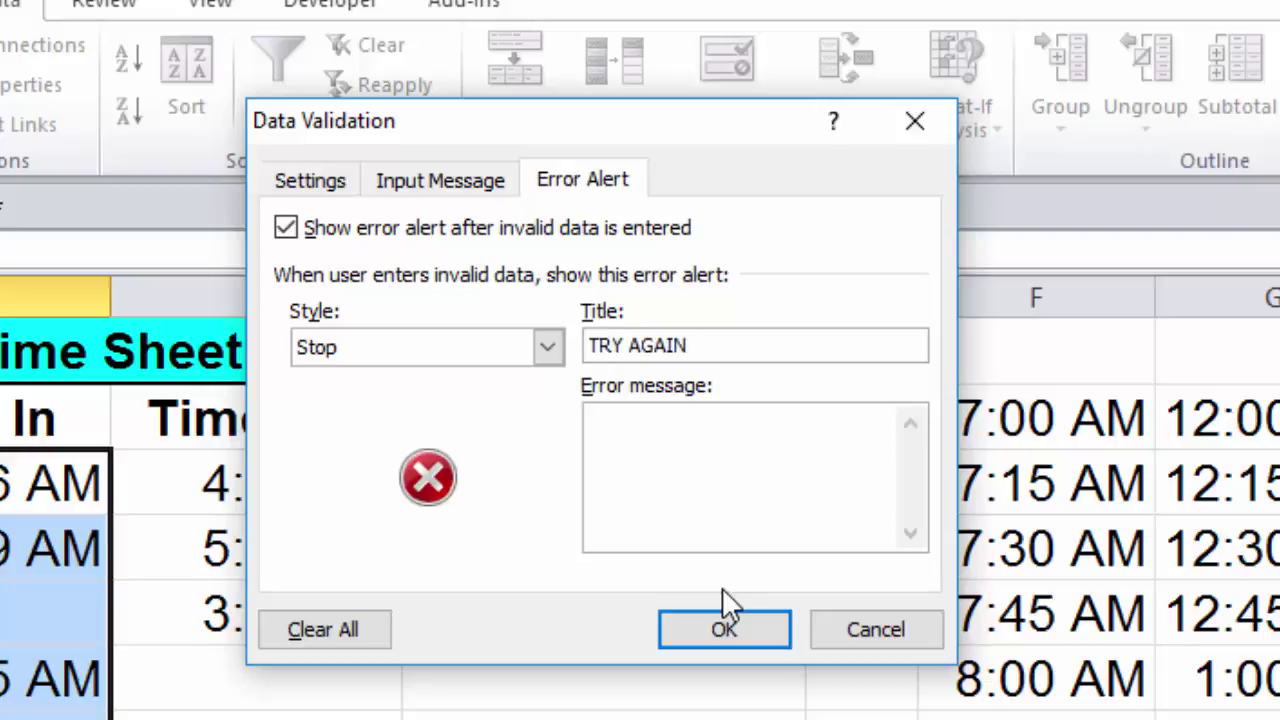
pyautogui.write('!!!')
pyautogui.click(776, 435)
pyautogui.write('Please notice the drop down list on the right of the cell.  Click the arrow and then click on a valid starting time')
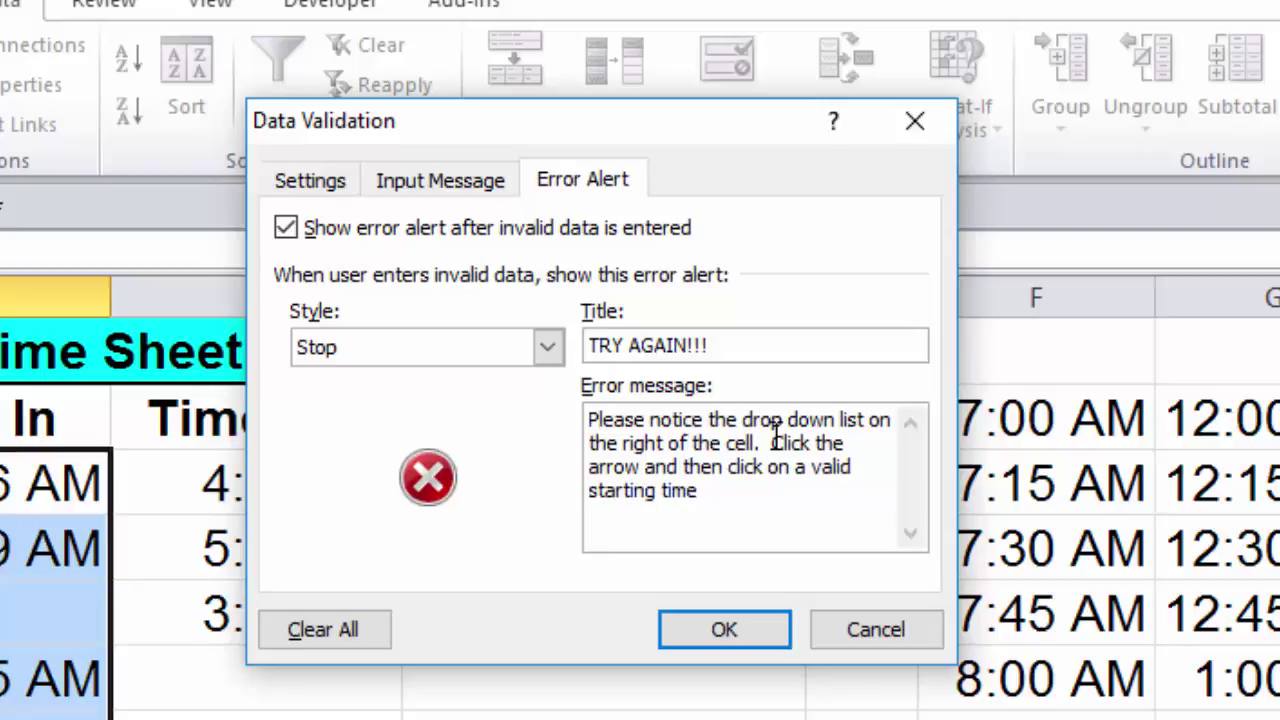
# Step: Apply the Time In validation and test it by entering 6:49 AM in B7
pyautogui.click(690, 634)
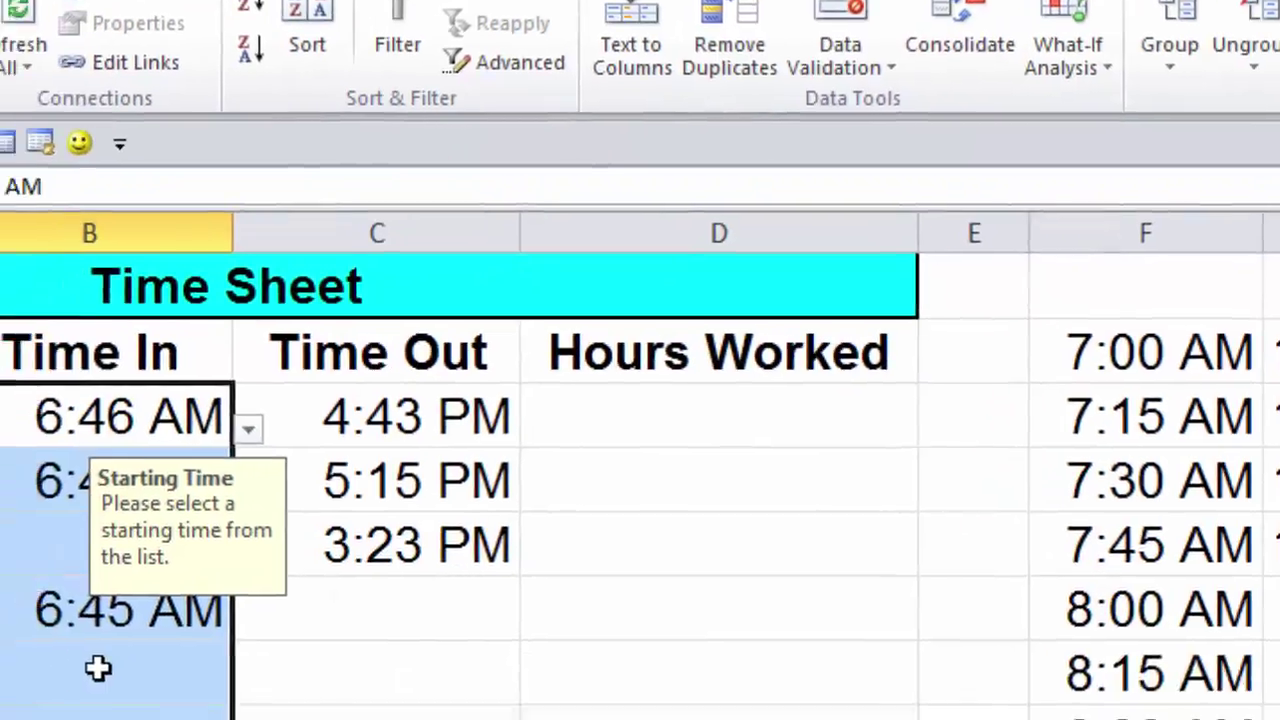
pyautogui.click(30, 712)
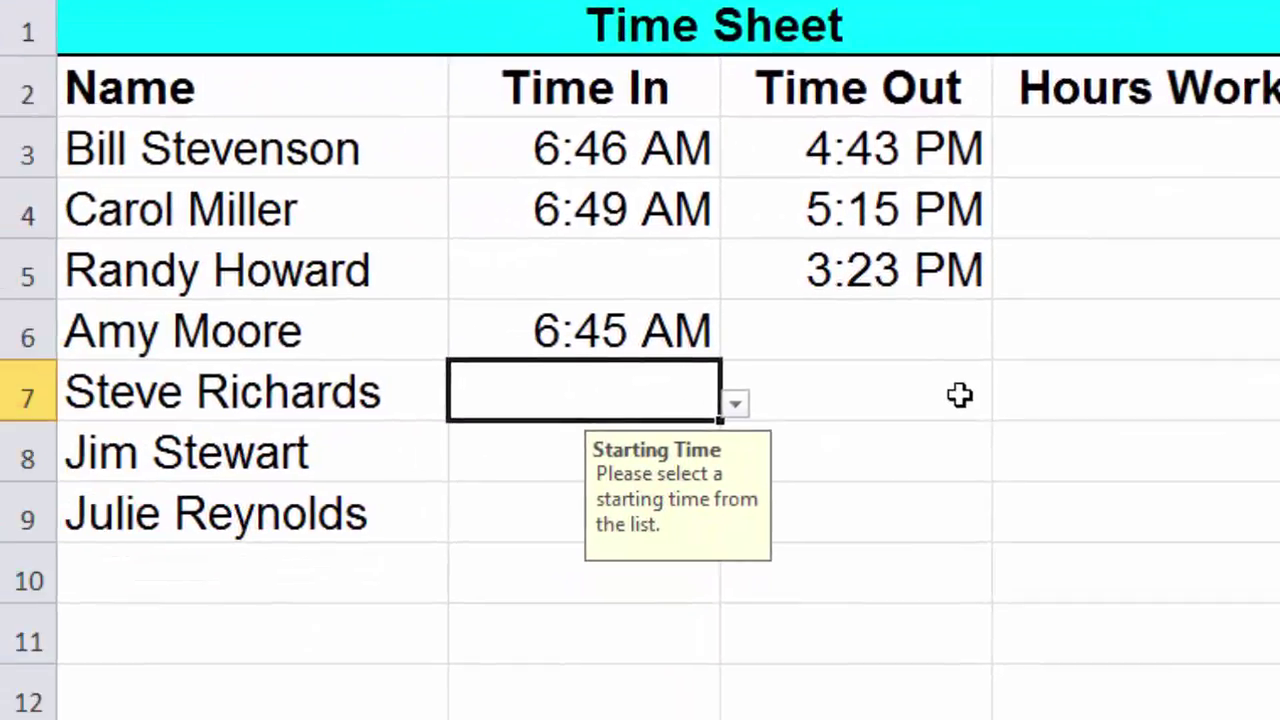
pyautogui.write('6:49 AM')
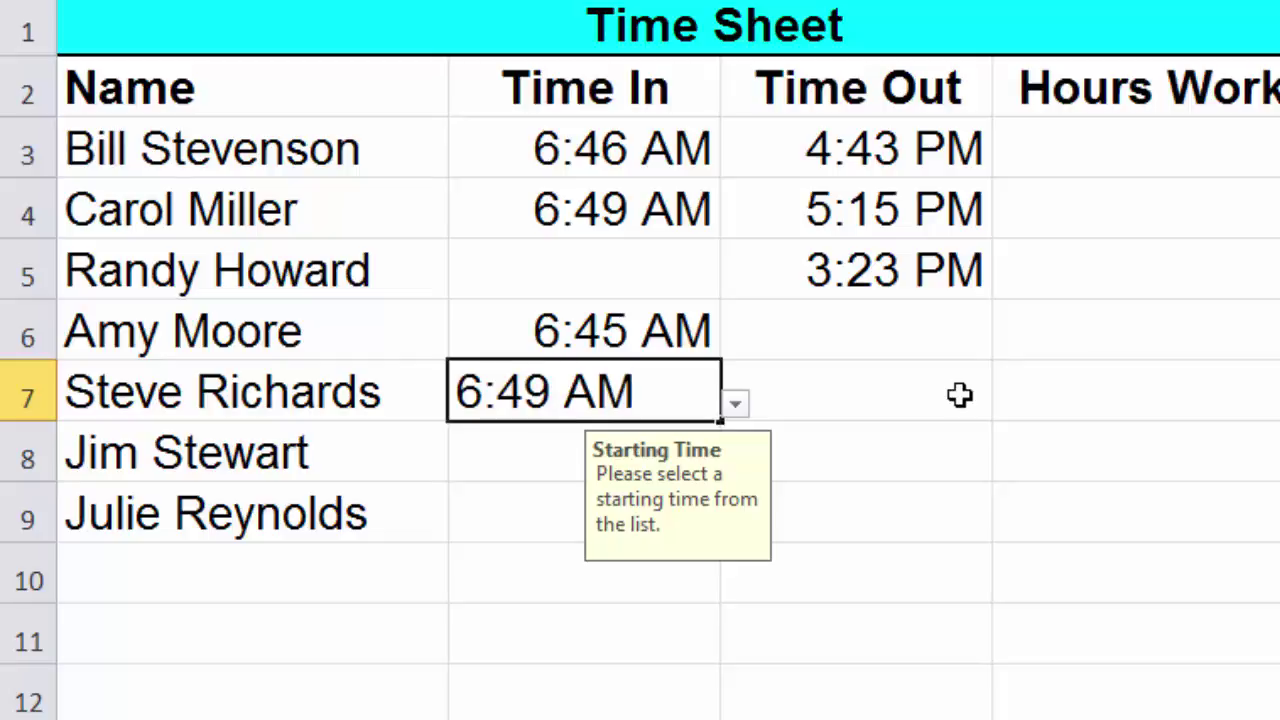
pyautogui.press('Return')
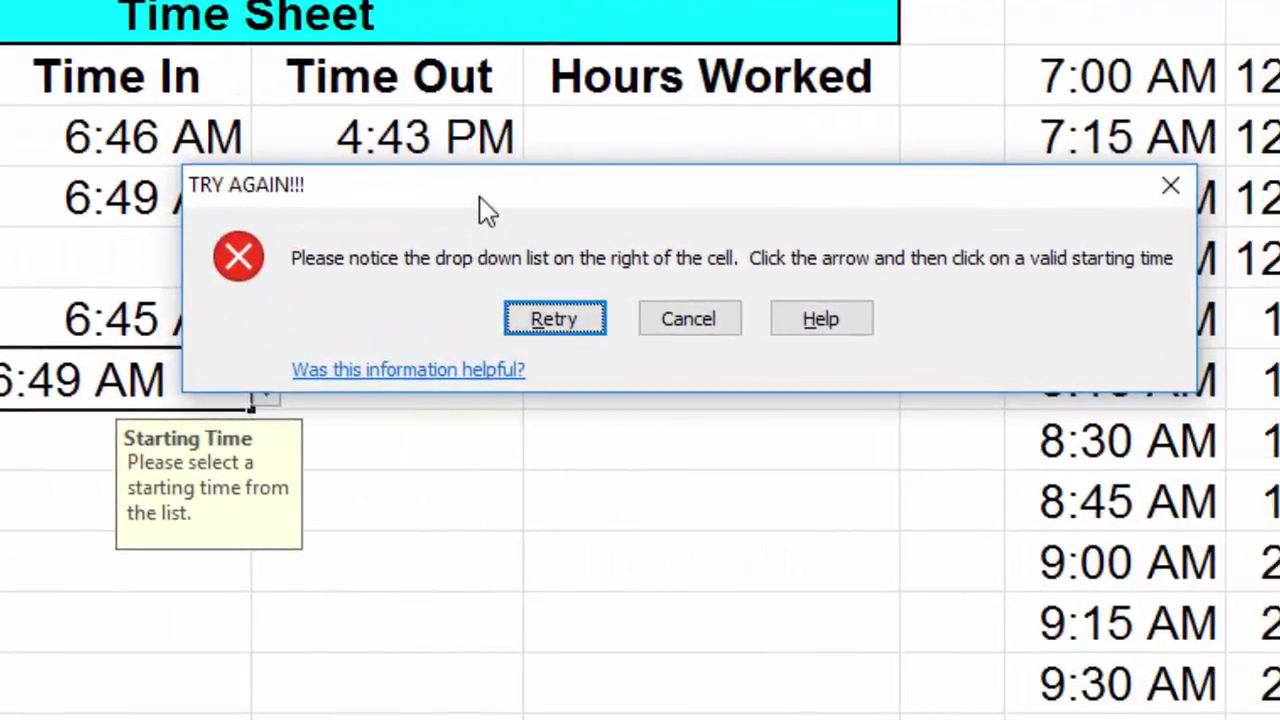
pyautogui.moveTo(486, 196); pyautogui.dragTo(533, 223)
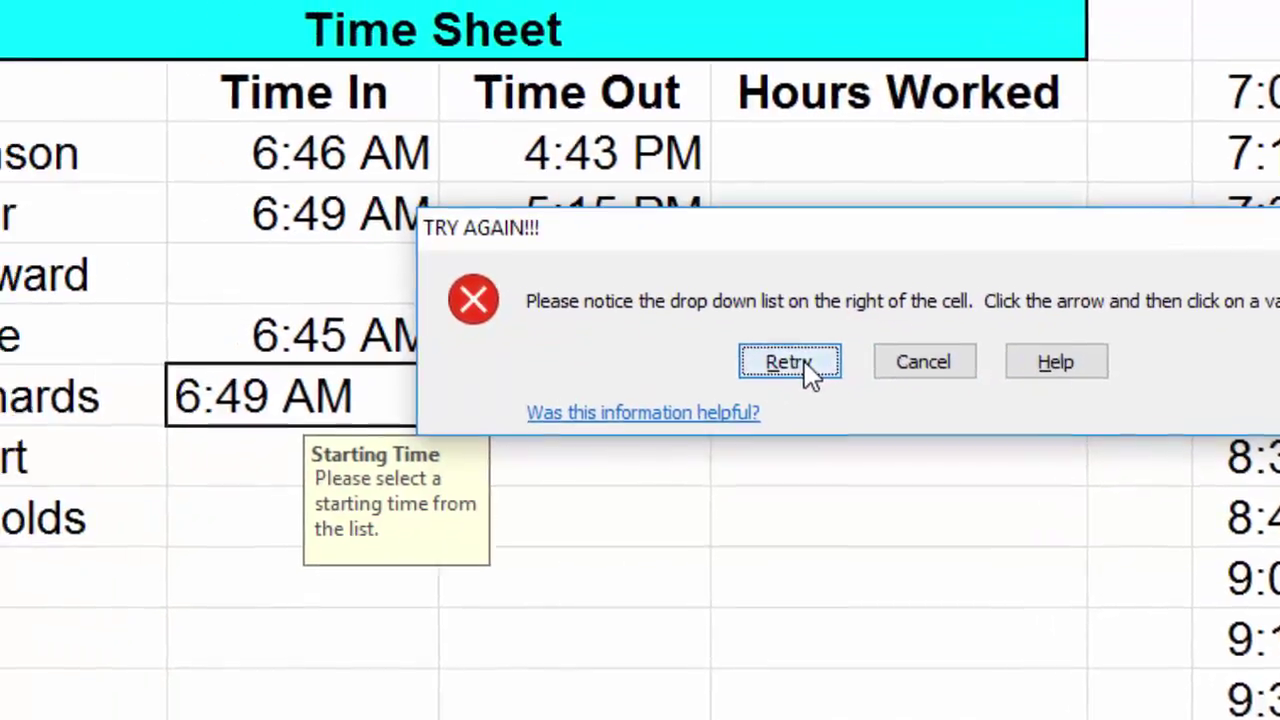
# Step: Retry, clear the rejected entry and pick 7:00 AM from B7's drop-down list
pyautogui.click(603, 347)
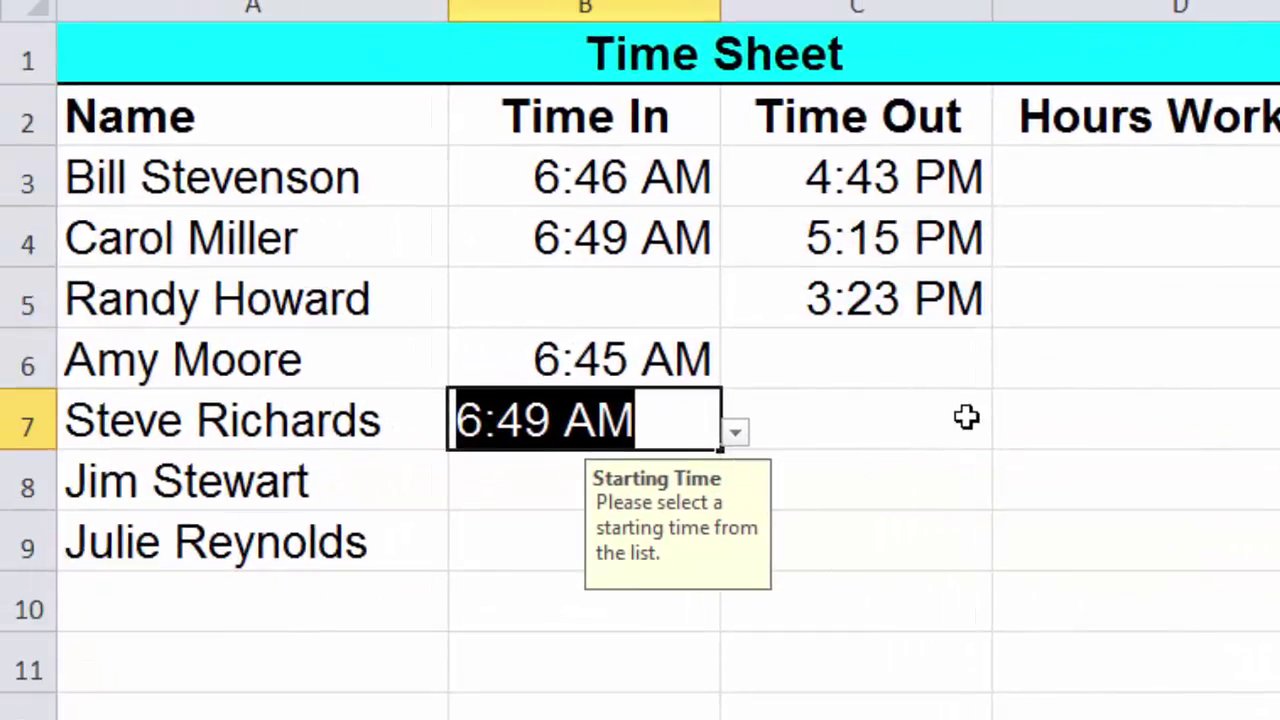
pyautogui.press('BackSpace')
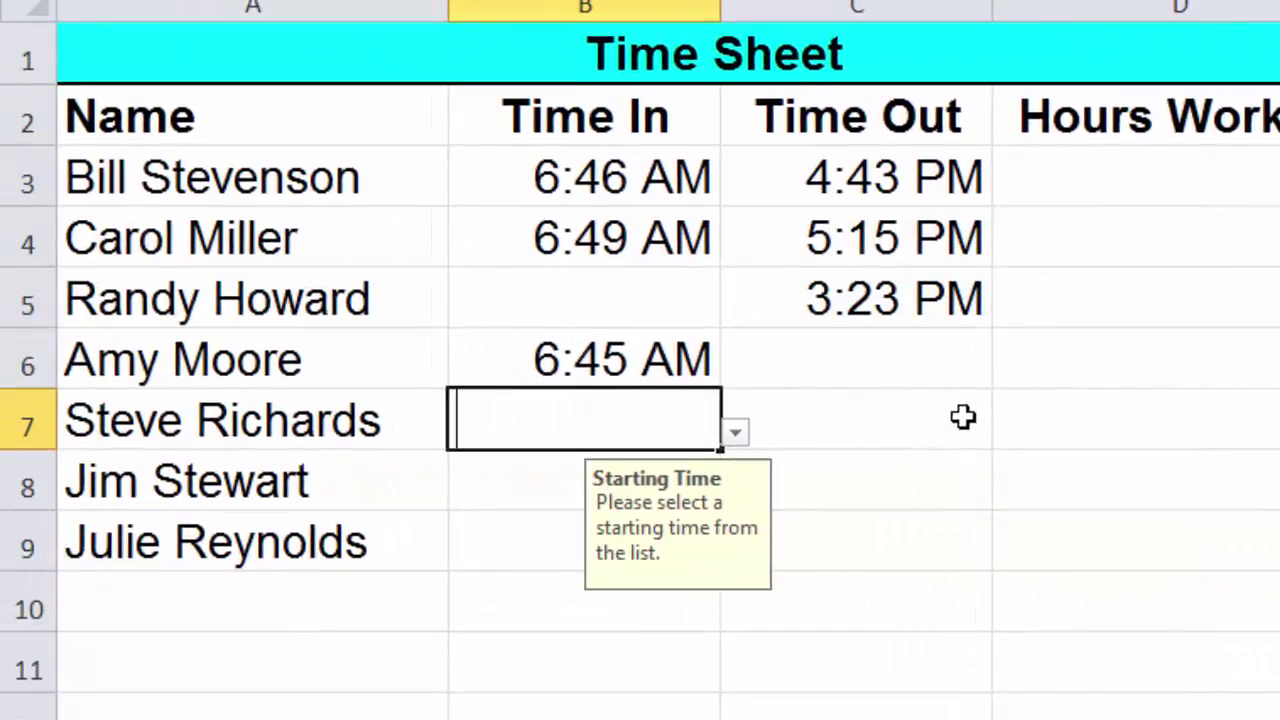
pyautogui.click(735, 436)
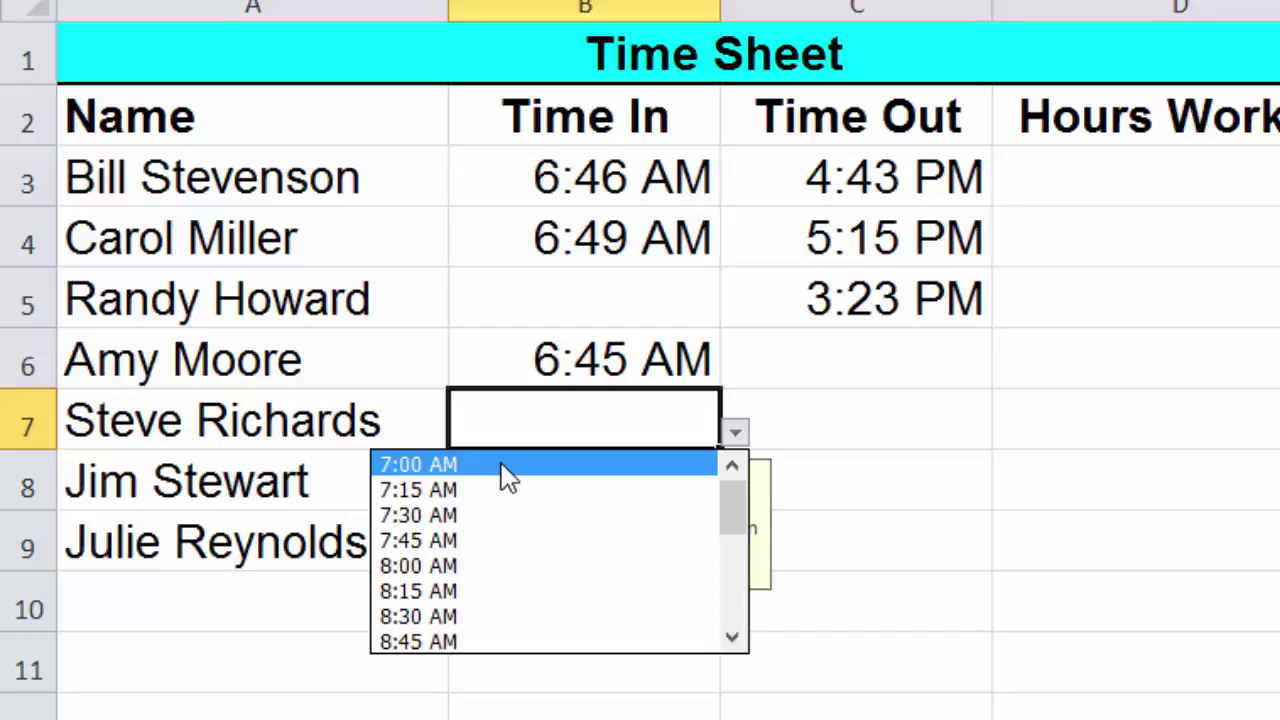
pyautogui.click(449, 466)
pyautogui.click(578, 514)
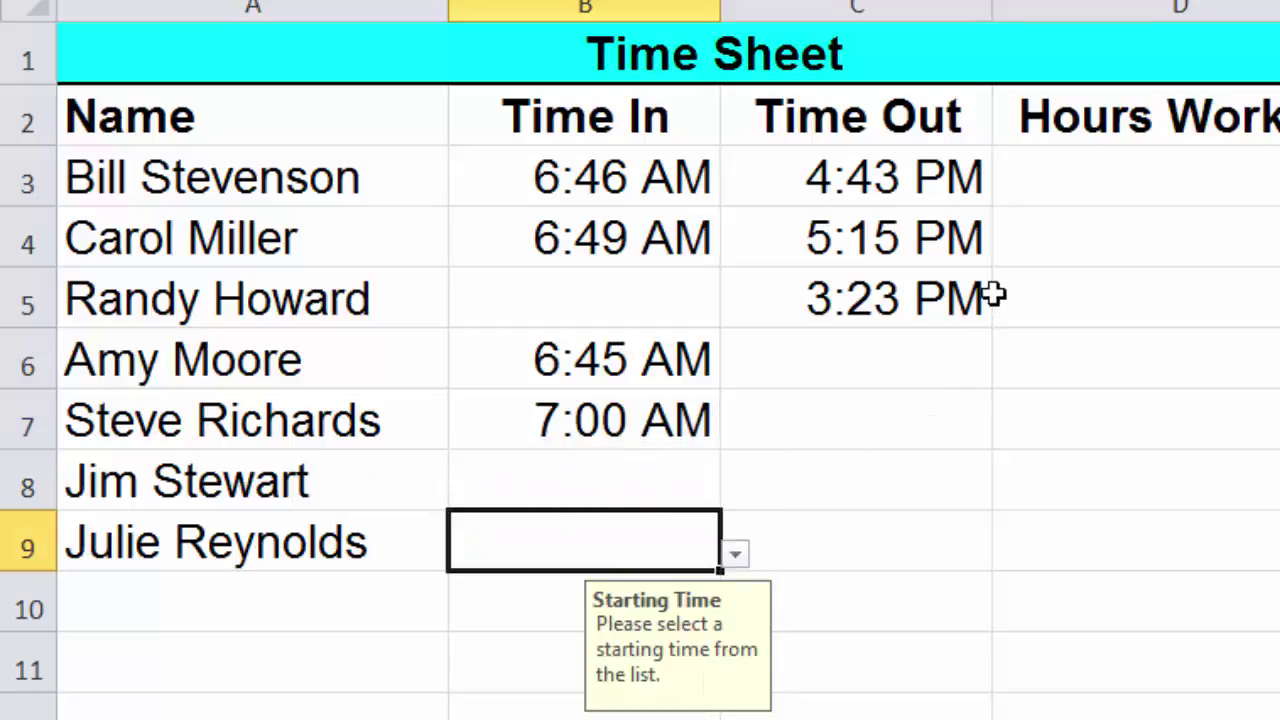
# Step: Restrict the Time Out cells from C3 down to a list with source =out
pyautogui.moveTo(874, 160); pyautogui.dragTo(860, 482)
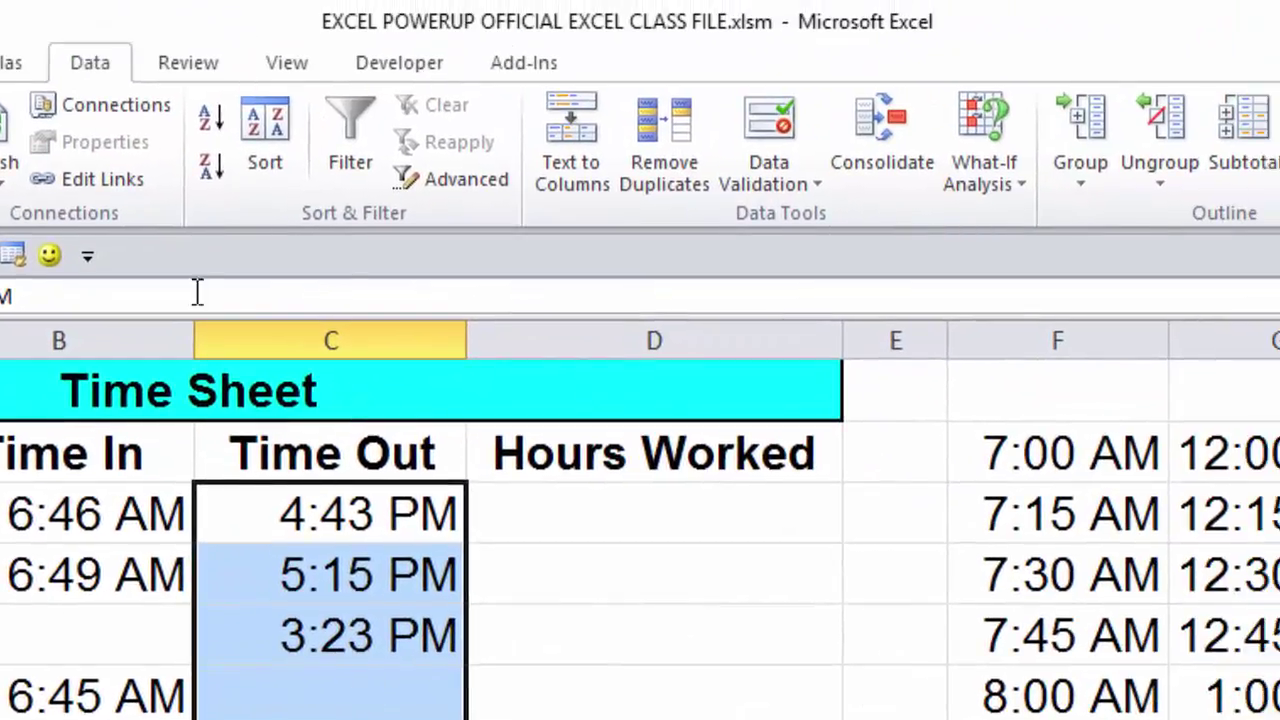
pyautogui.click(776, 150)
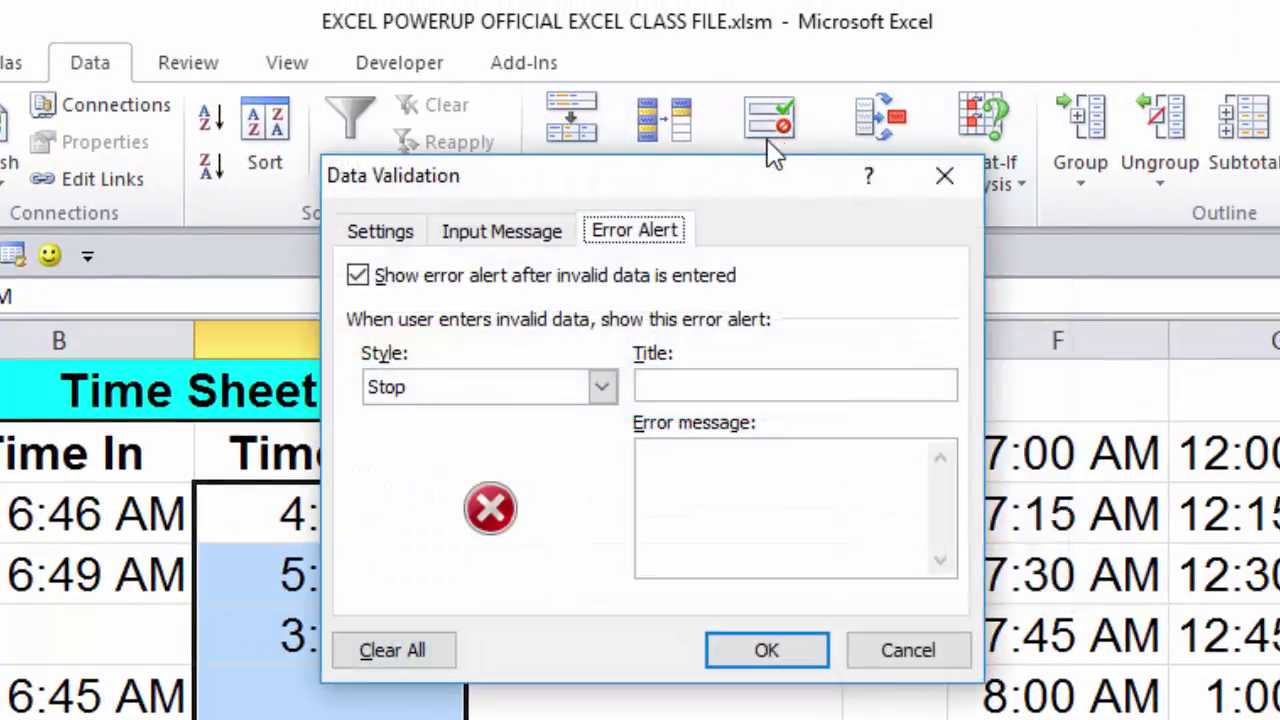
pyautogui.click(406, 240)
pyautogui.click(596, 341)
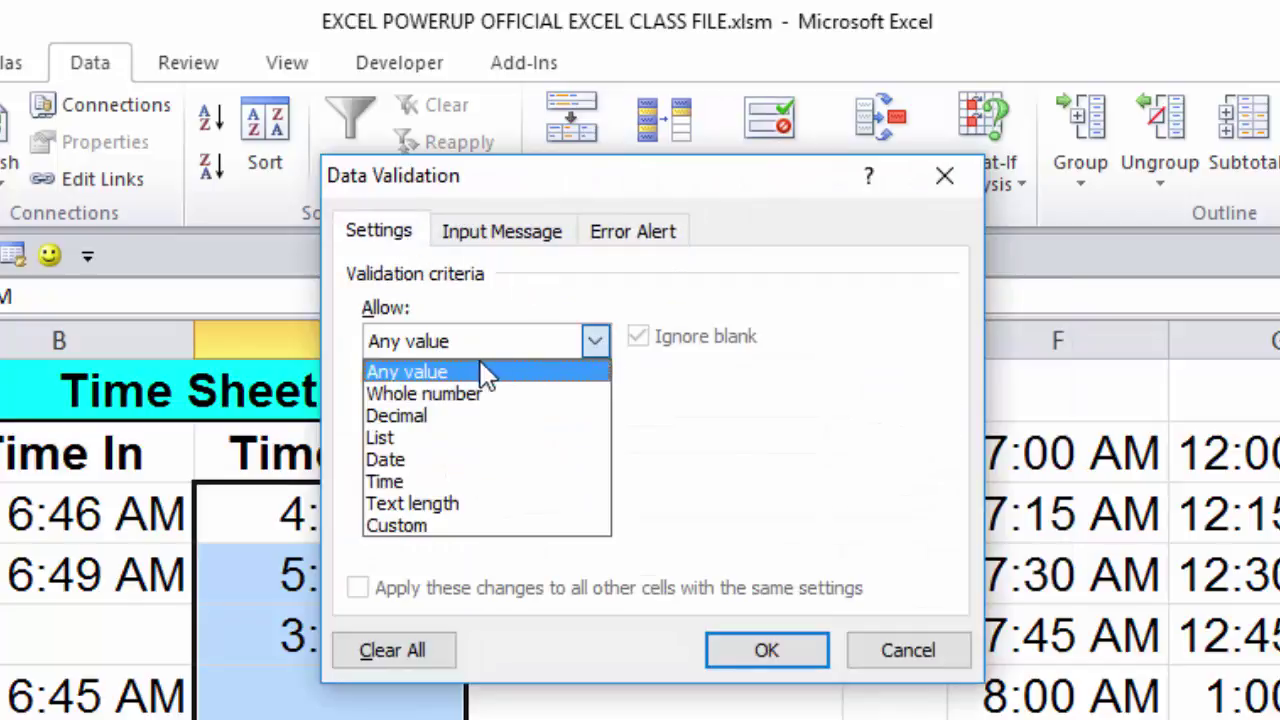
pyautogui.click(389, 437)
pyautogui.click(415, 479)
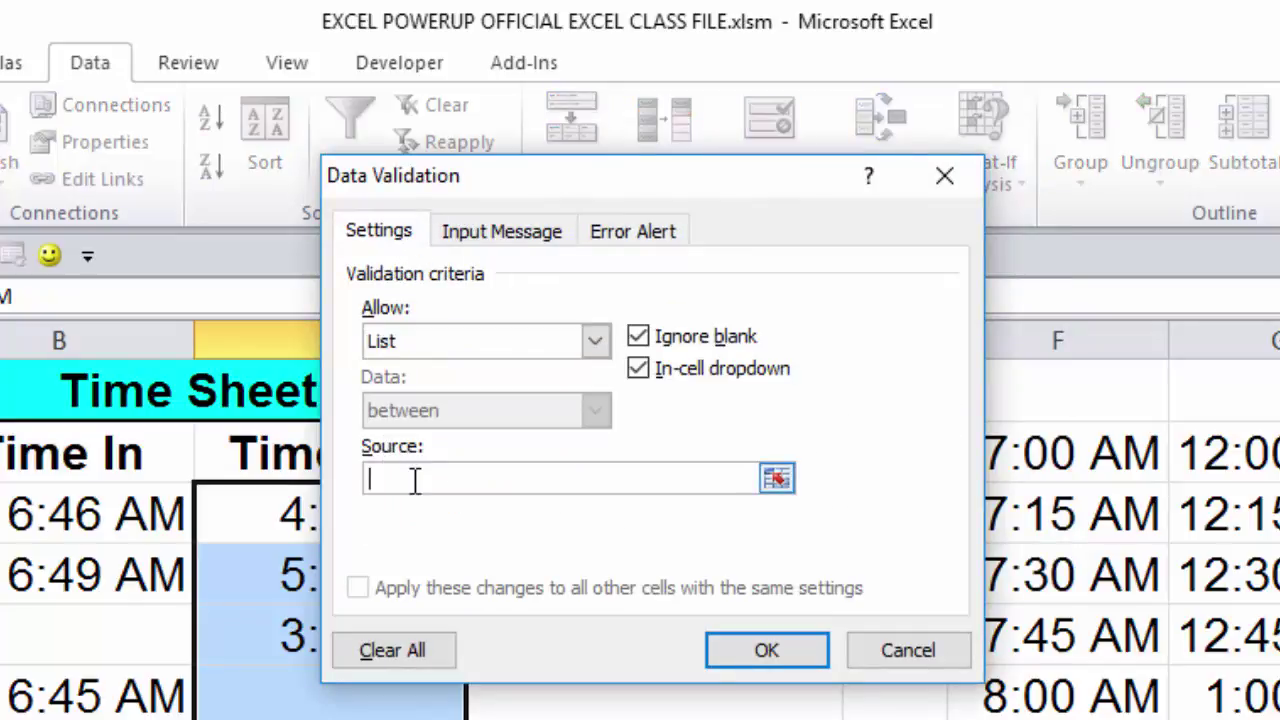
pyautogui.write('=out')
# Step: Add the input message titled 'Time Out' reading 'Please select a valid time out.'
pyautogui.click(497, 231)
pyautogui.click(413, 388)
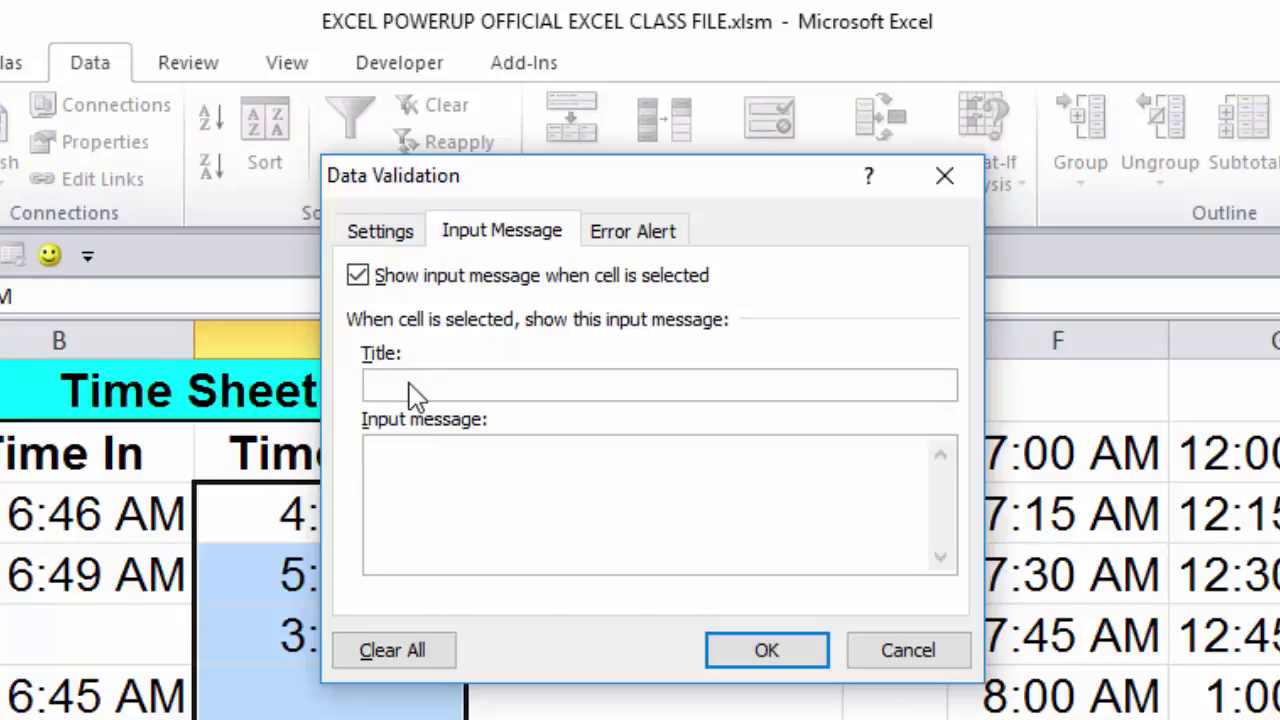
pyautogui.write('Time Out')
pyautogui.click(394, 458)
pyautogui.write('Please selec a')
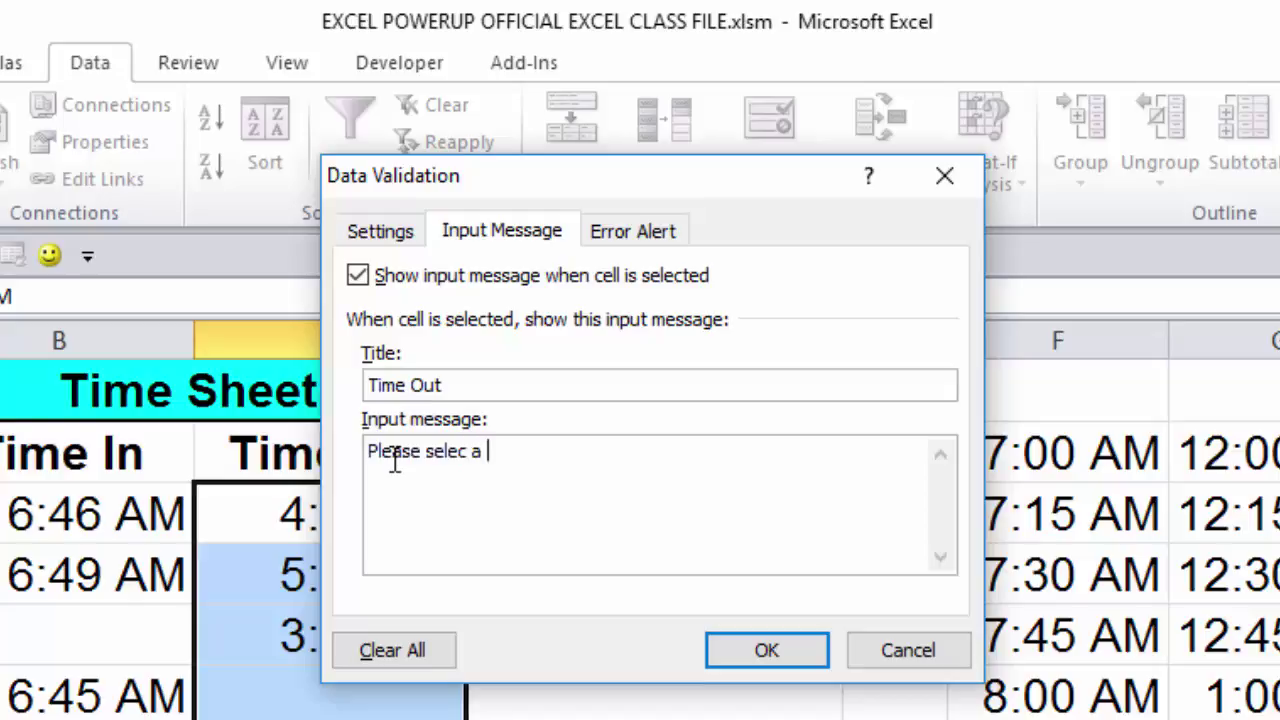
pyautogui.press('BackSpace')
pyautogui.press('BackSpace')
pyautogui.press('BackSpace')
pyautogui.write('t a valid time out.')
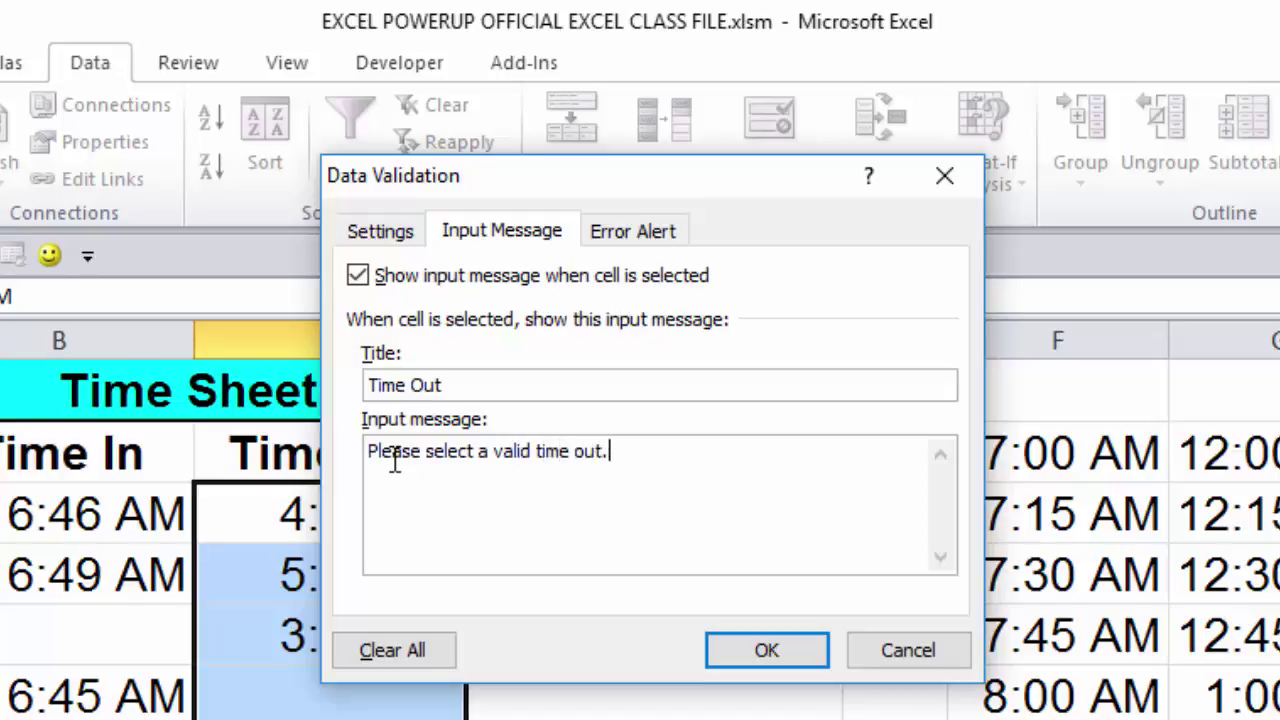
# Step: Title the Time Out error alert 'Please try again', demand the drop-down arrow be used, and apply
pyautogui.click(631, 238)
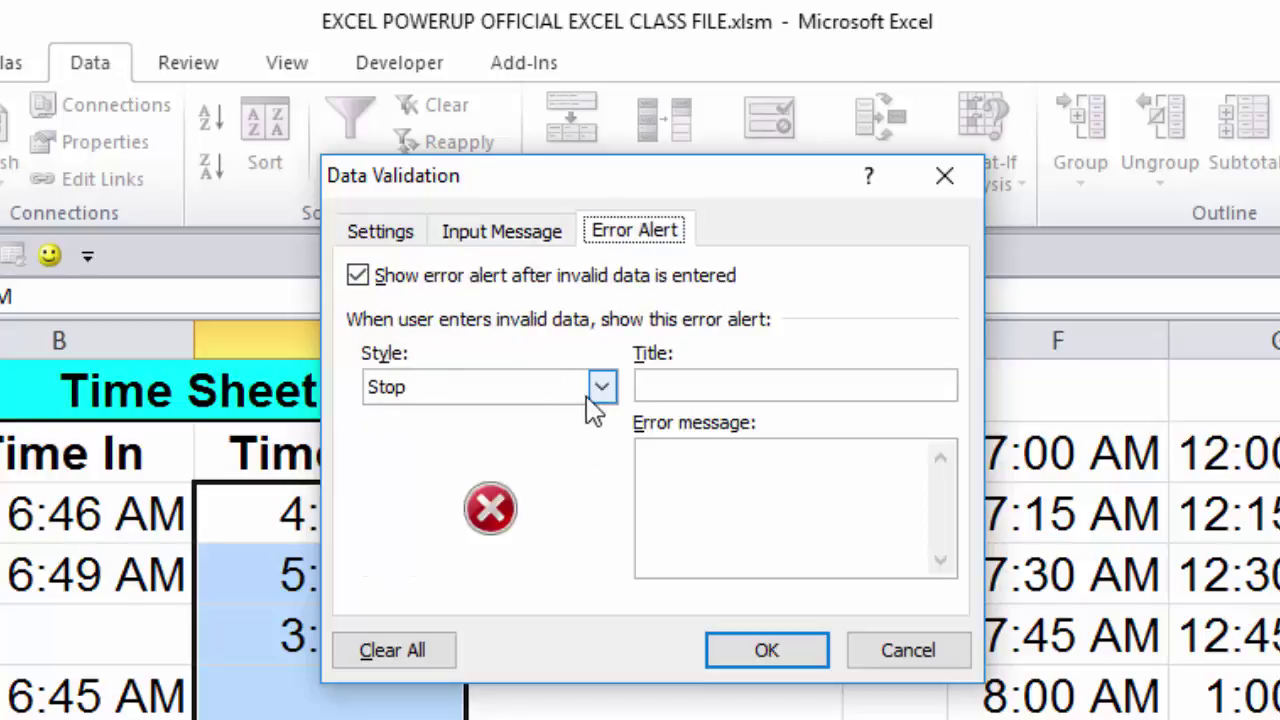
pyautogui.click(660, 386)
pyautogui.write('Please')
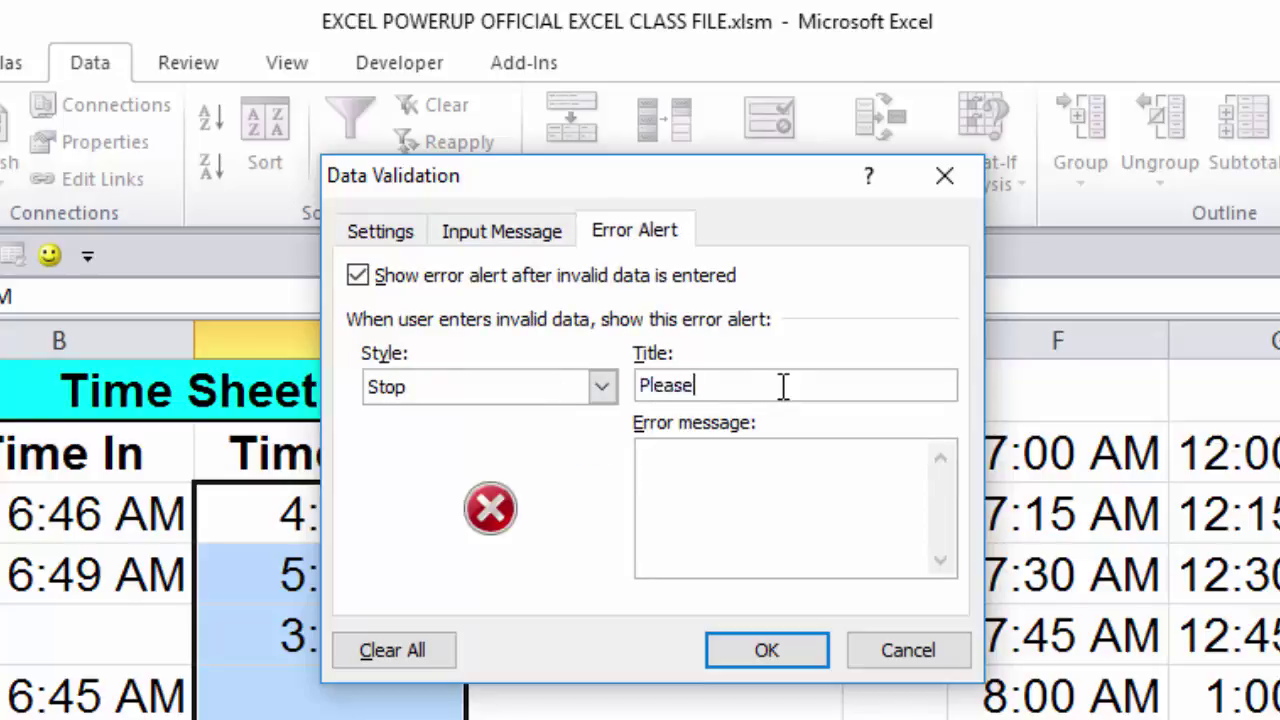
pyautogui.write(' try again')
pyautogui.click(768, 480)
pyautogui.write('Wah Wah ')
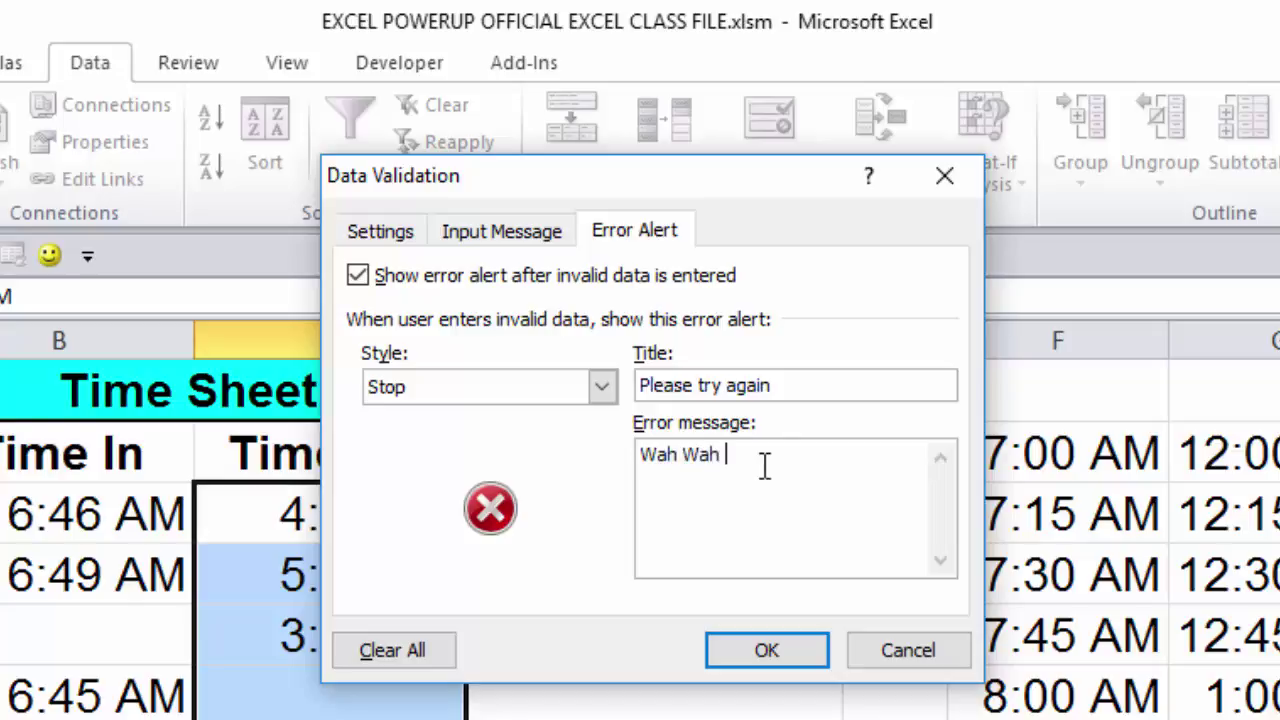
pyautogui.write('Wah... Please, oh please, USE THE DROP DOWN ARROW TO PICK')
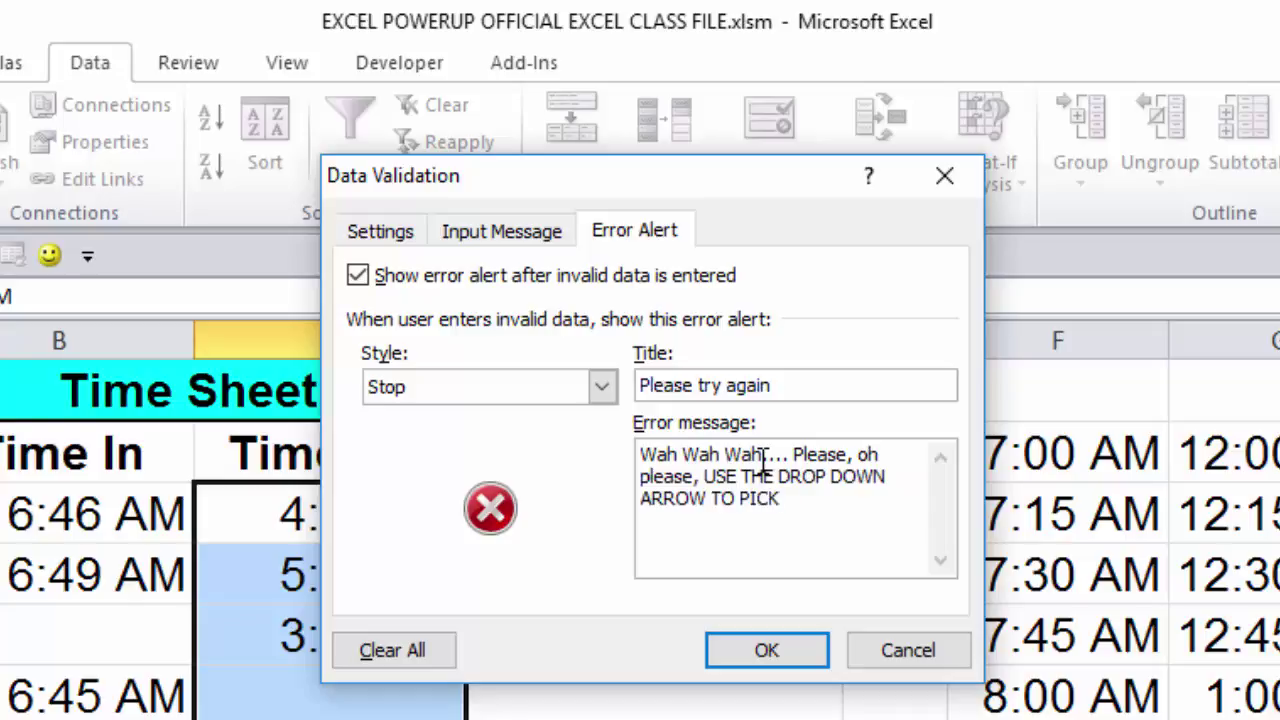
pyautogui.write(' A VALID TIM')
pyautogui.press('BackSpace')
pyautogui.press('BackSpace')
pyautogui.write('TIME')
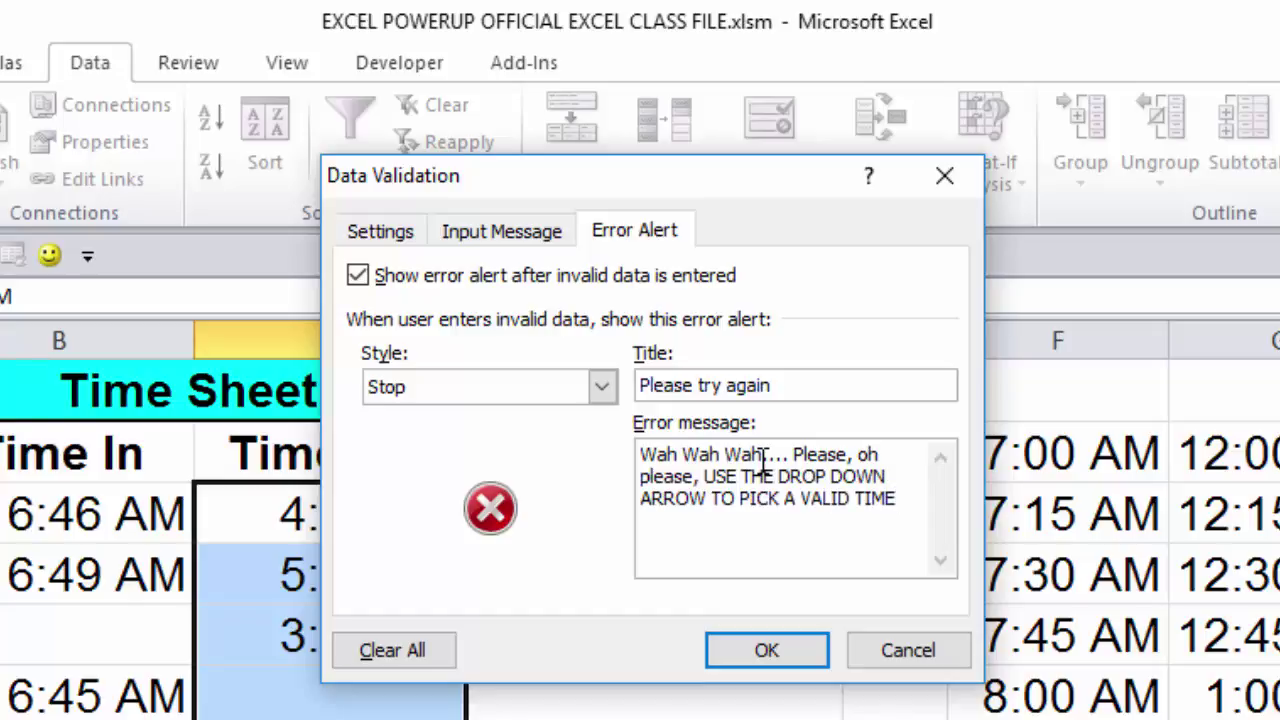
pyautogui.write('.')
pyautogui.click(751, 654)
# Step: Select the Time In and Time Out entry cells to check them for invalid data
pyautogui.click(769, 703)
pyautogui.click(387, 707)
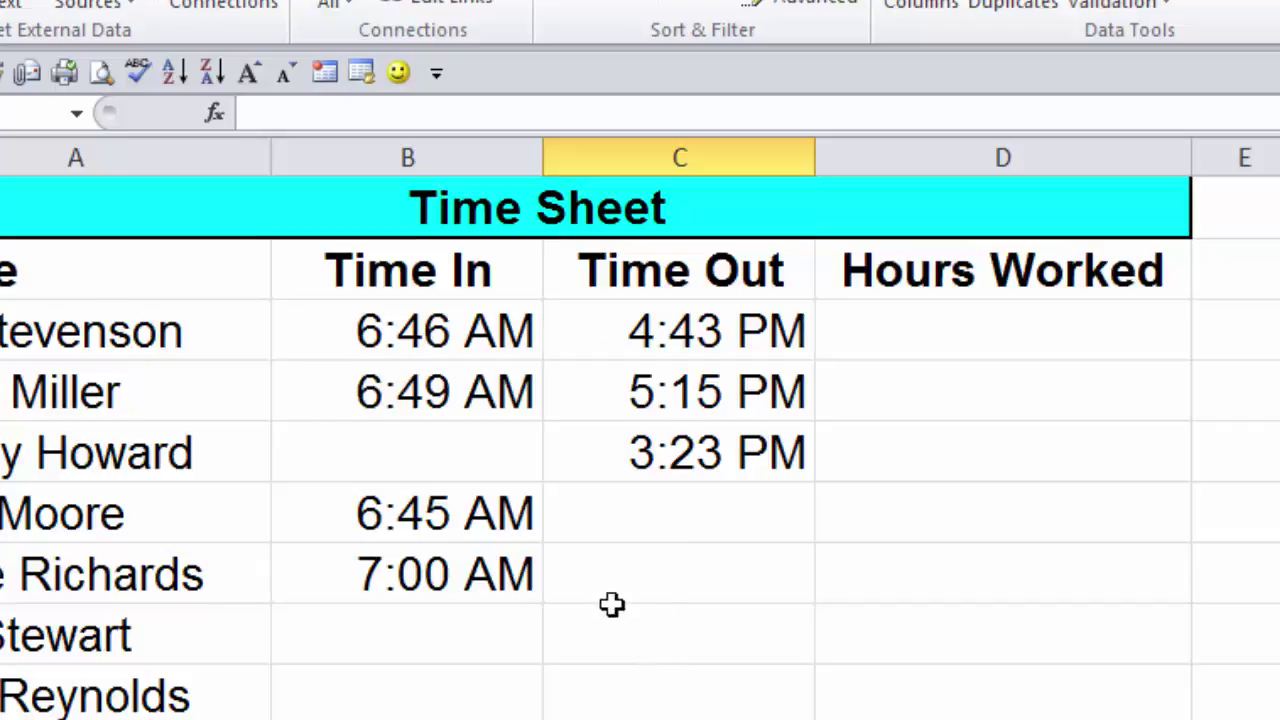
pyautogui.moveTo(340, 334); pyautogui.dragTo(640, 674)
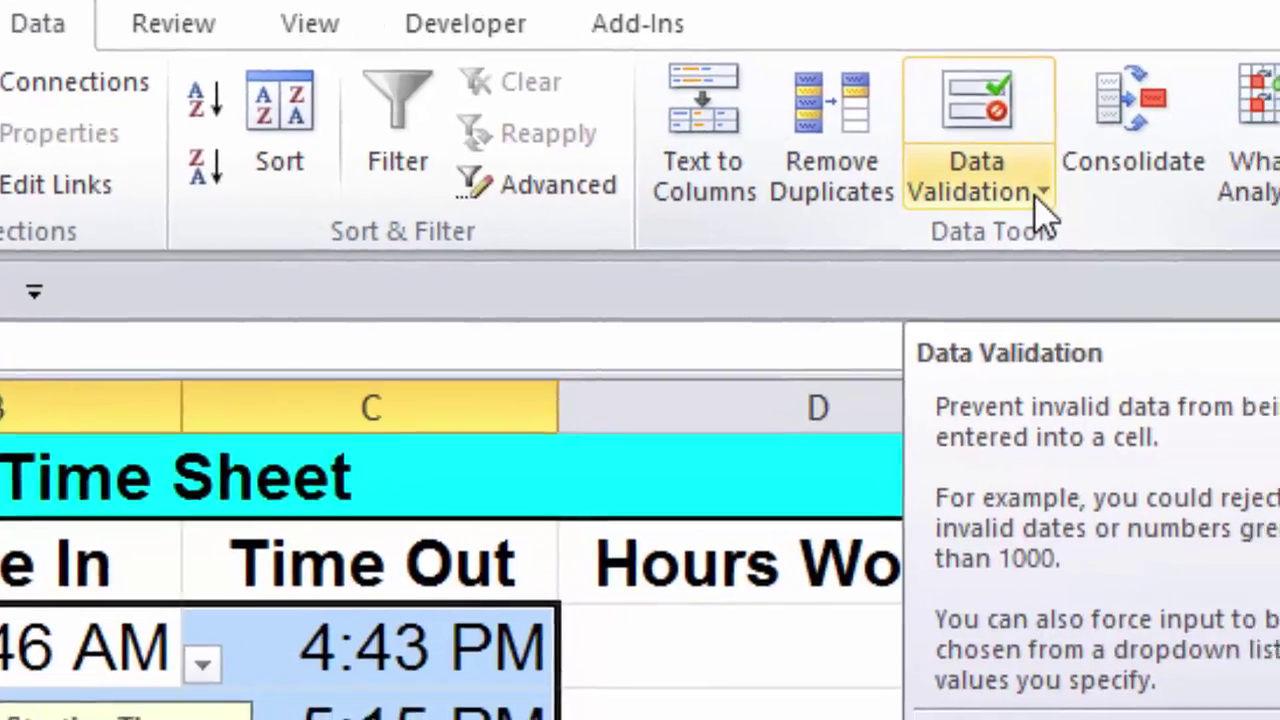
# Step: Circle the invalid data, then change start times B3, B4 and B6 to 7:00 AM from the list
pyautogui.click(1095, 205)
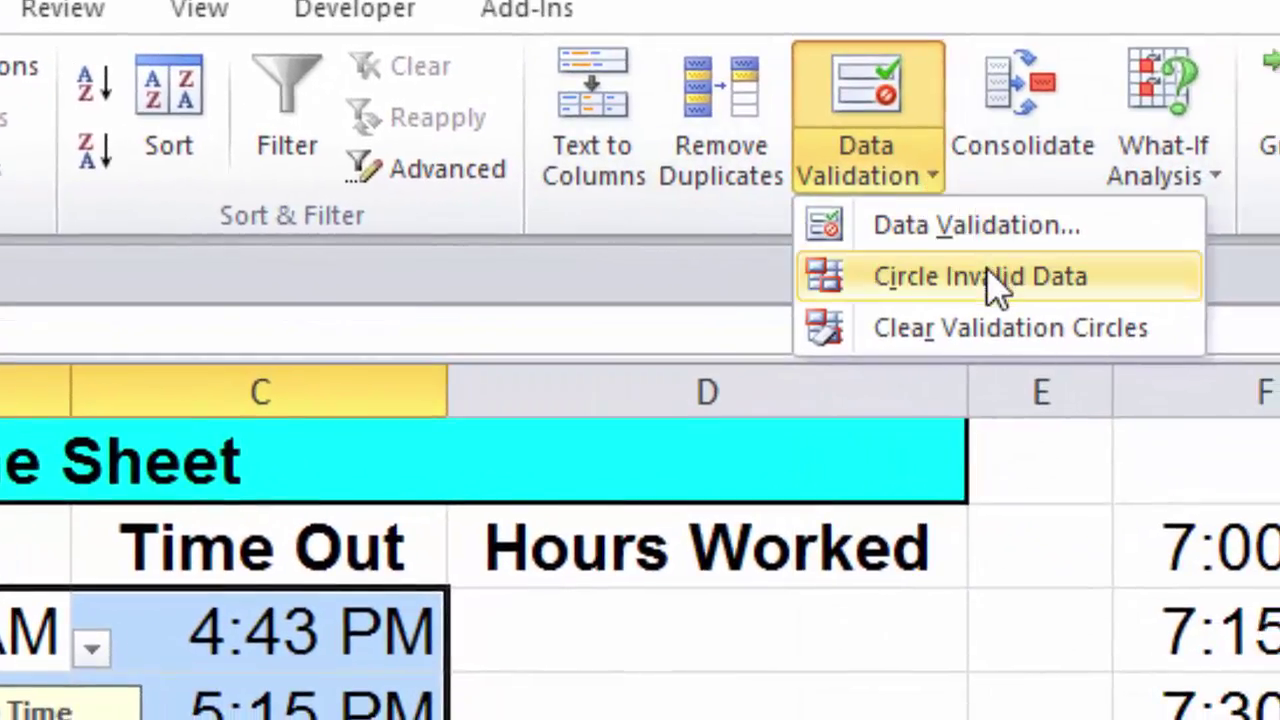
pyautogui.click(988, 278)
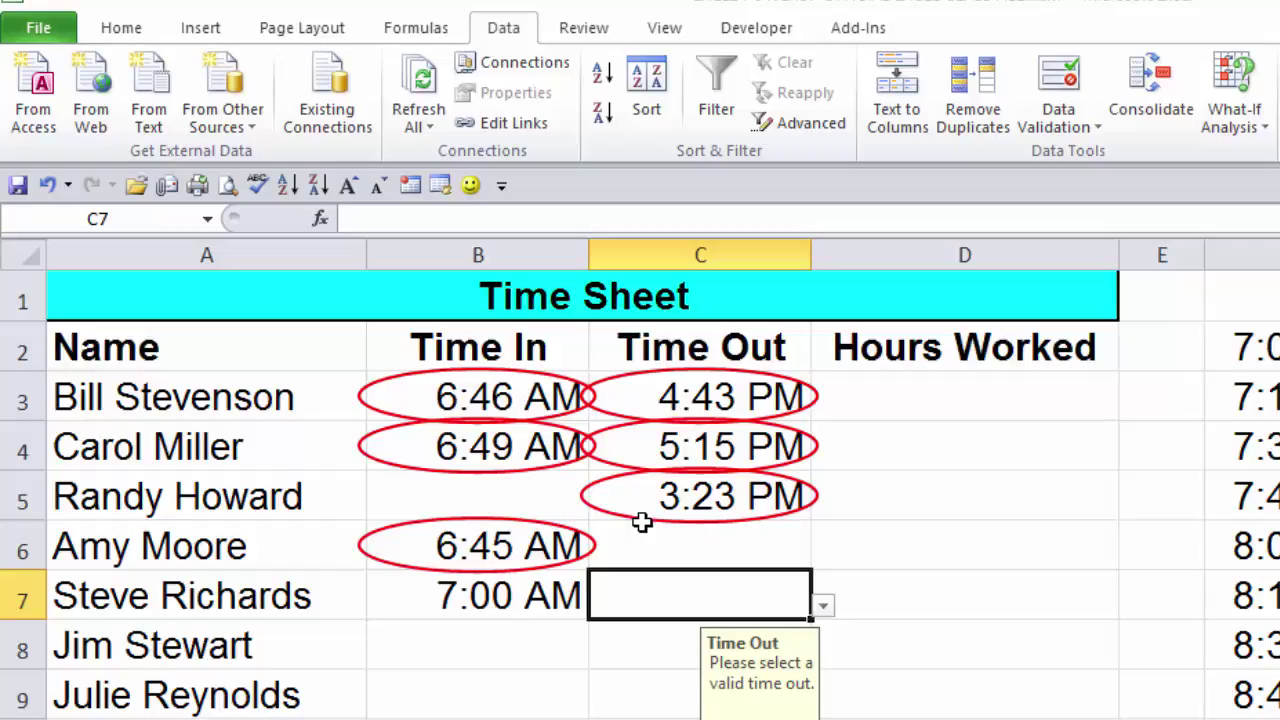
pyautogui.click(500, 386)
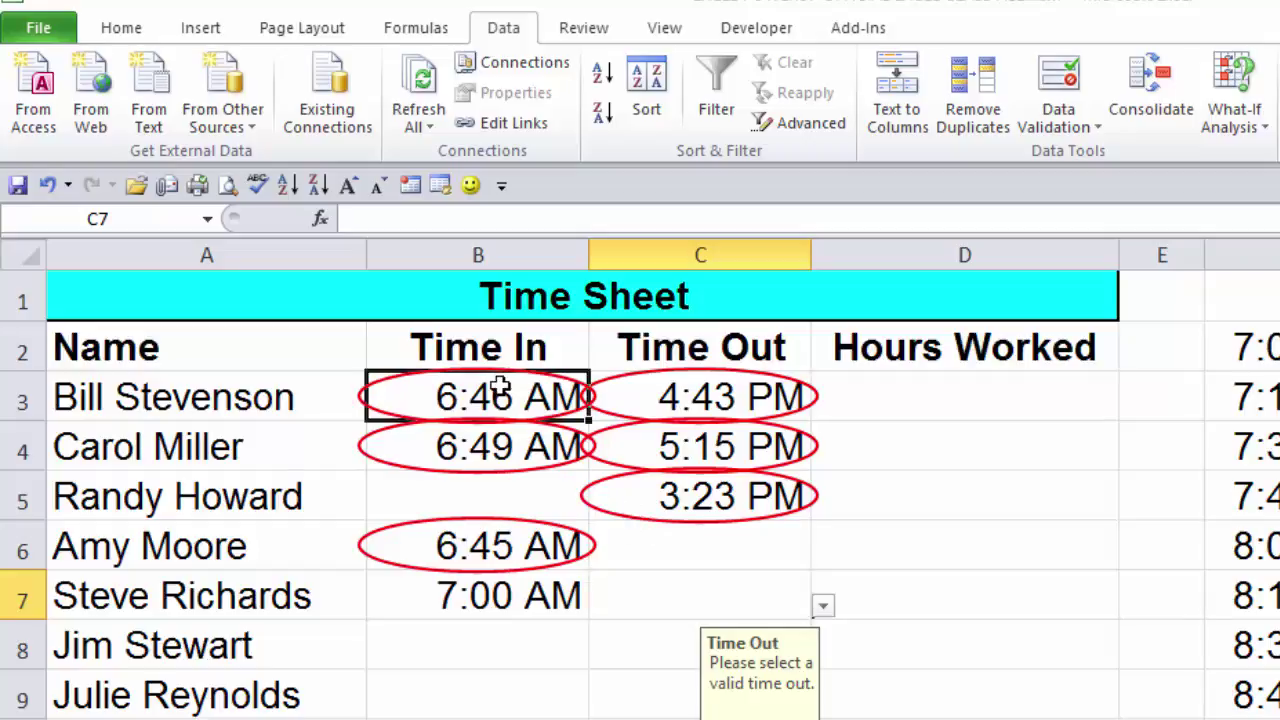
pyautogui.click(603, 406)
pyautogui.click(508, 434)
pyautogui.click(441, 451)
pyautogui.click(603, 456)
pyautogui.click(466, 481)
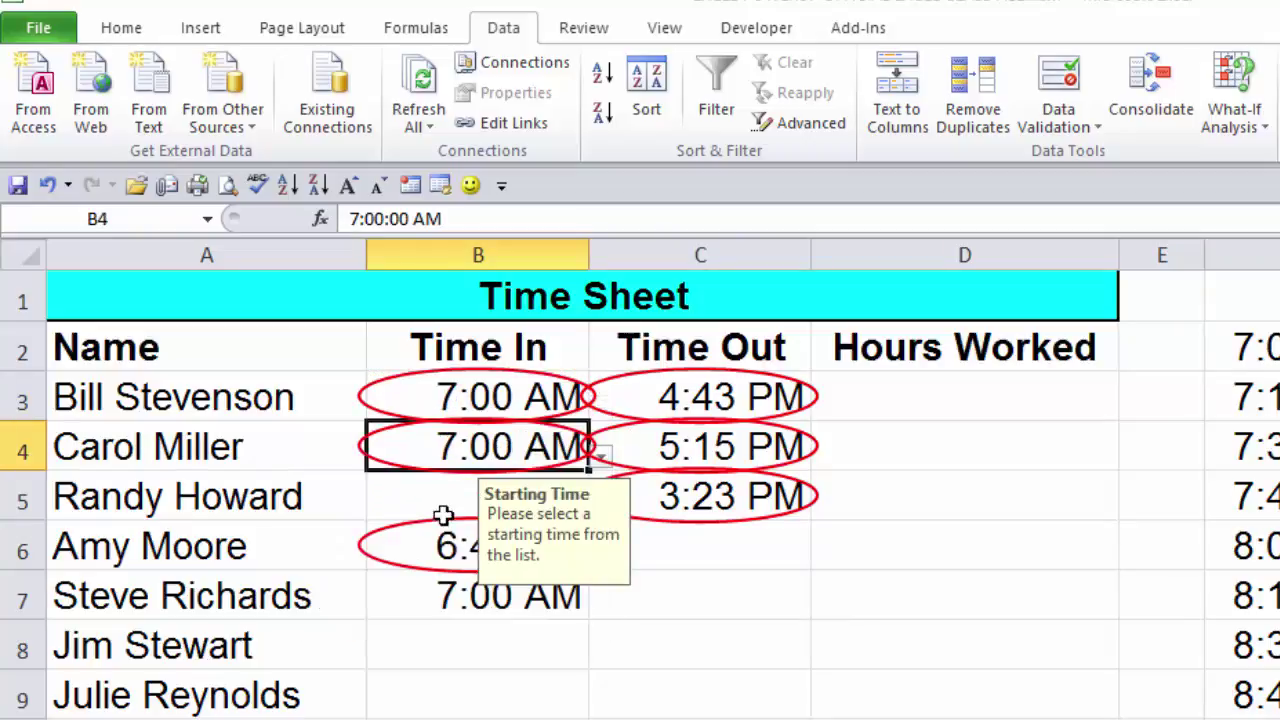
pyautogui.click(427, 542)
pyautogui.click(602, 556)
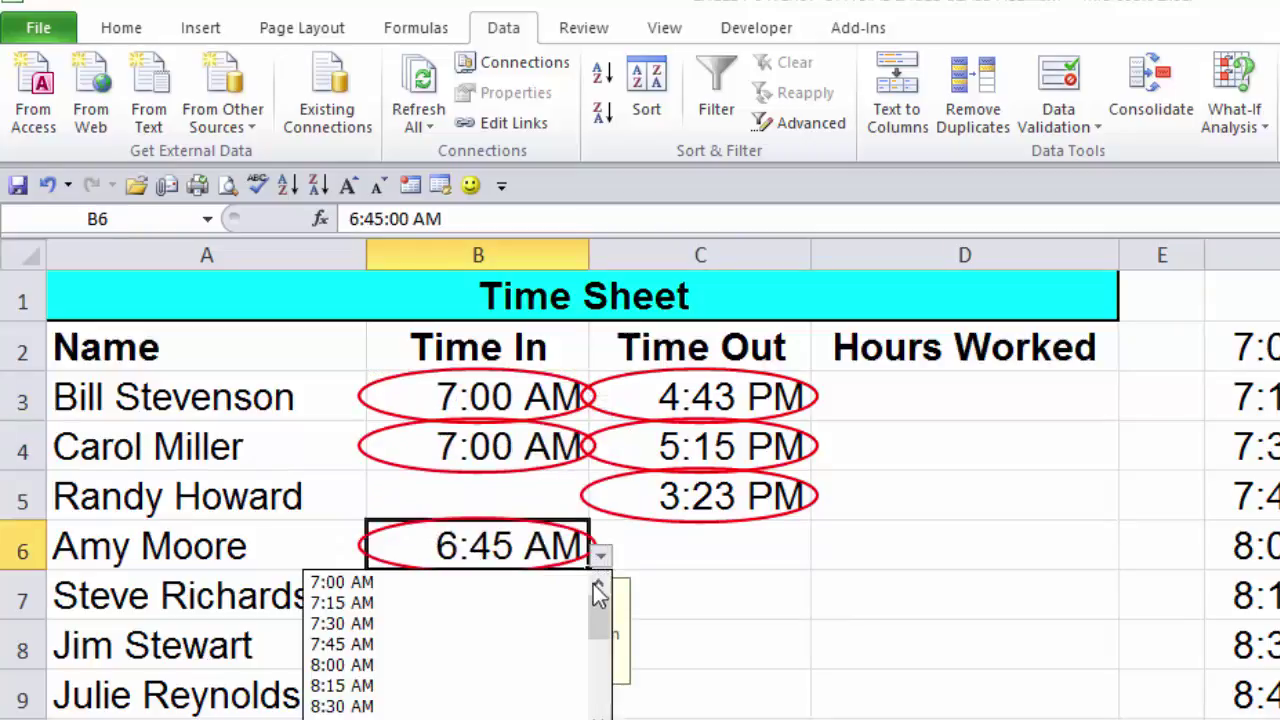
pyautogui.click(455, 583)
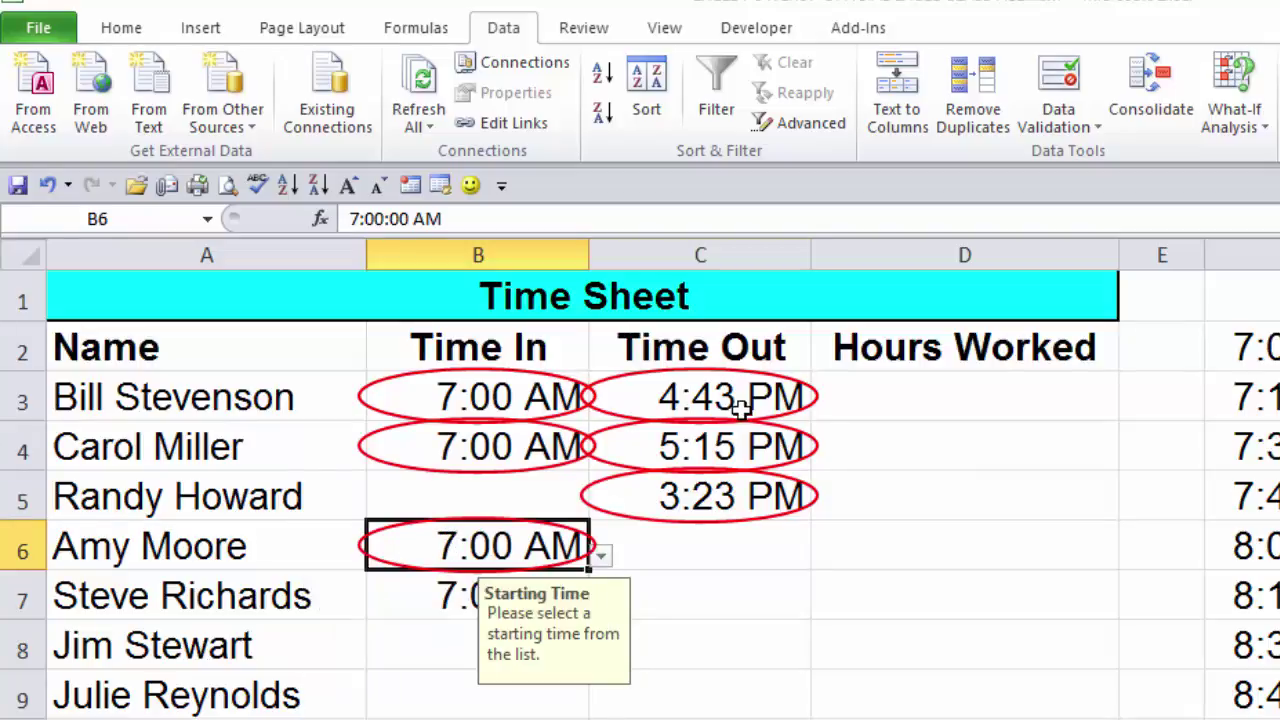
# Step: Correct the end times from the list: C3 to 4:45 PM, C4 to 5:00 PM, C5 to 3:15 PM
pyautogui.click(740, 405)
pyautogui.click(822, 405)
pyautogui.moveTo(823, 470); pyautogui.dragTo(822, 540)
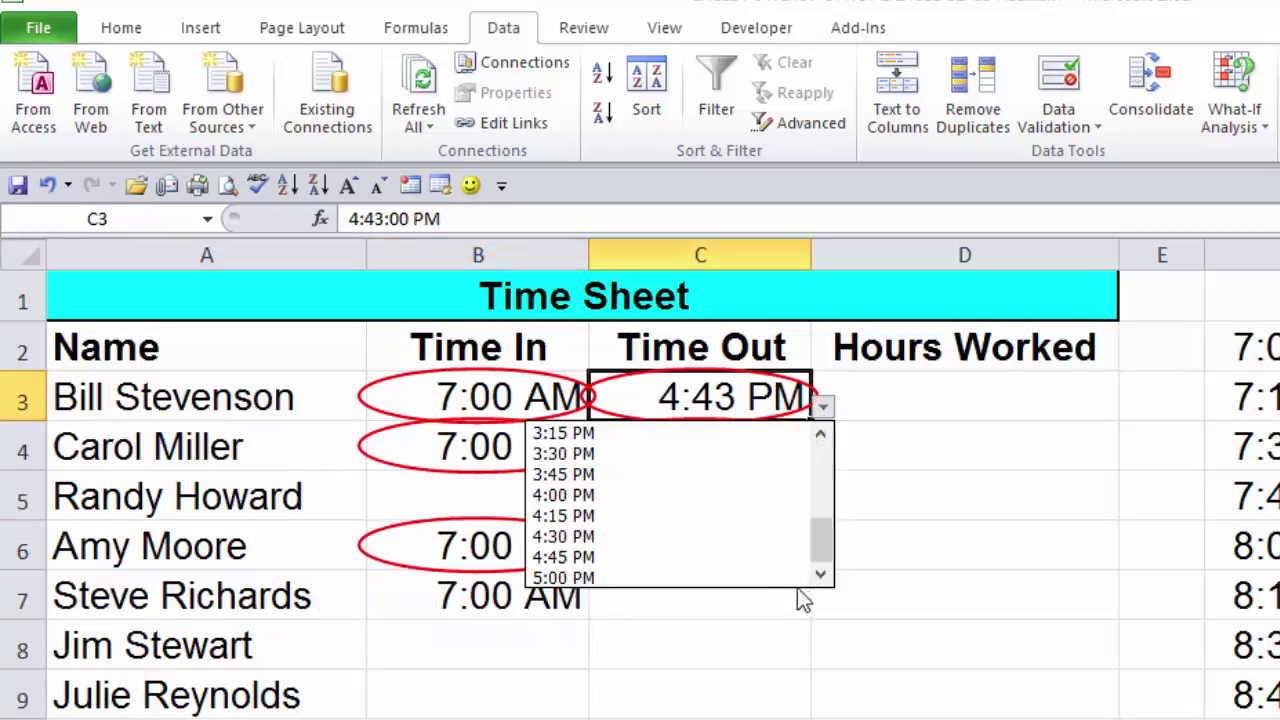
pyautogui.click(686, 557)
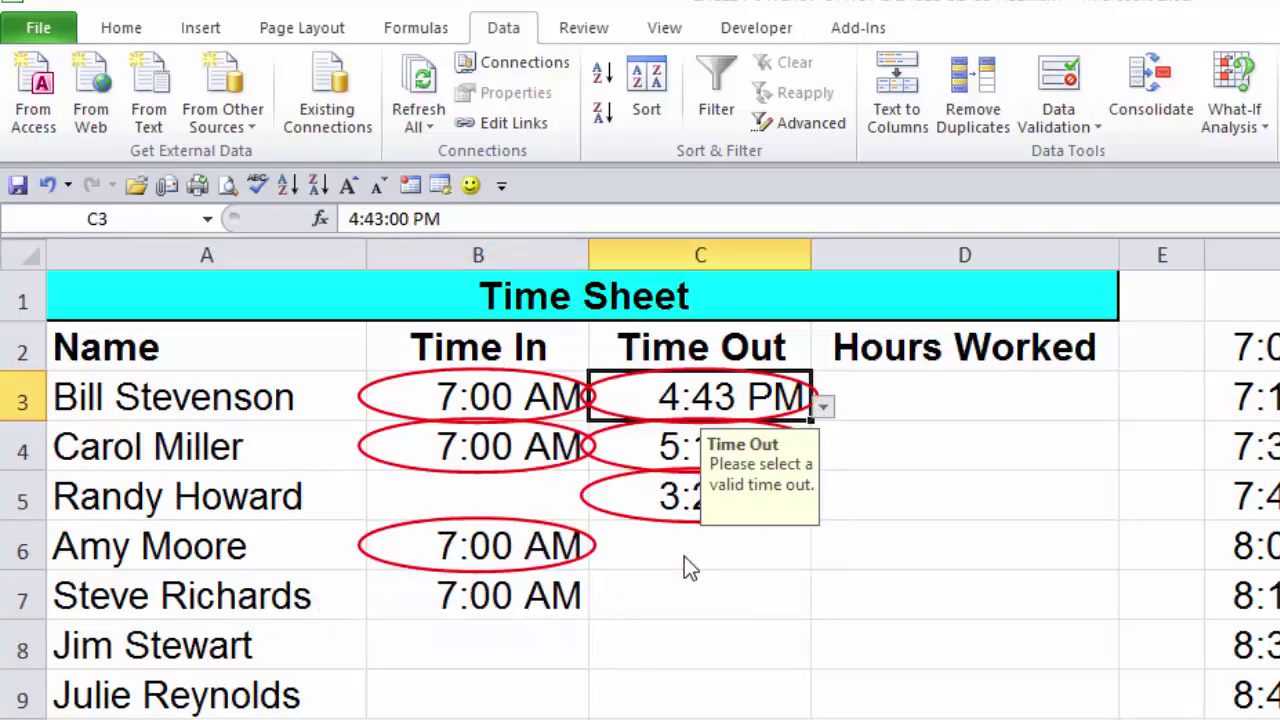
pyautogui.click(693, 440)
pyautogui.click(822, 456)
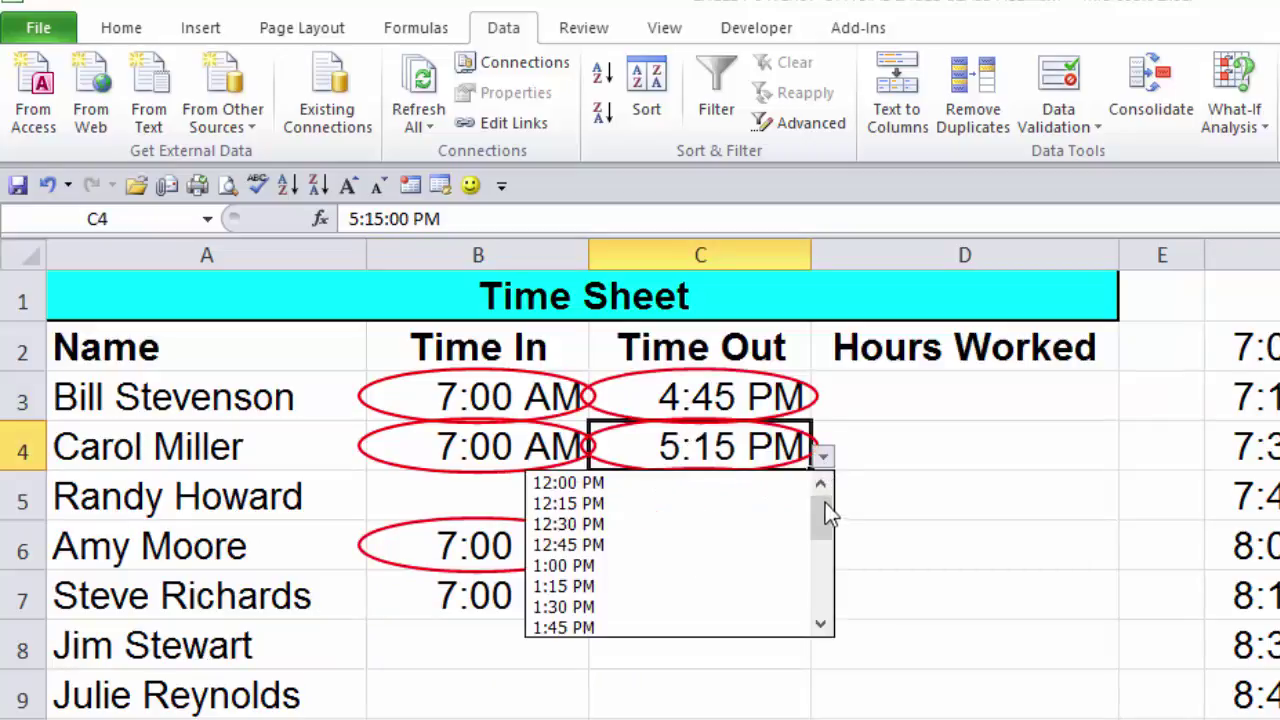
pyautogui.moveTo(826, 514); pyautogui.dragTo(820, 608)
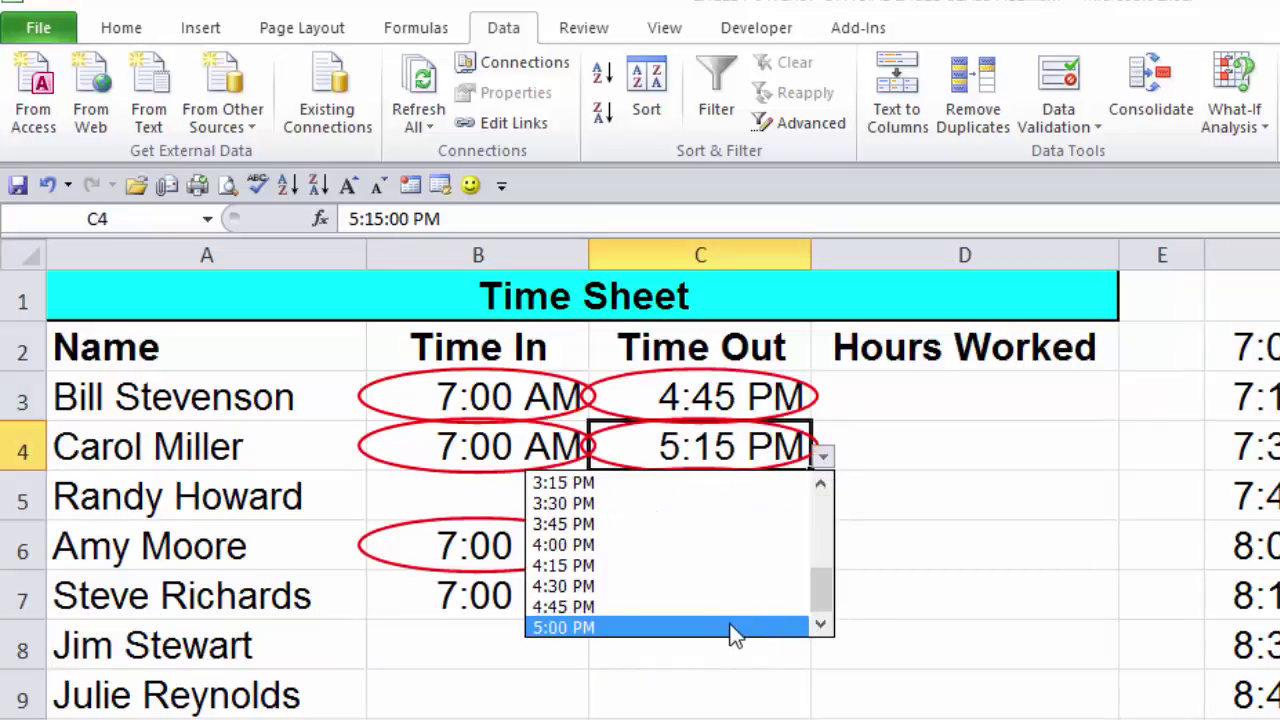
pyautogui.click(735, 630)
pyautogui.click(684, 508)
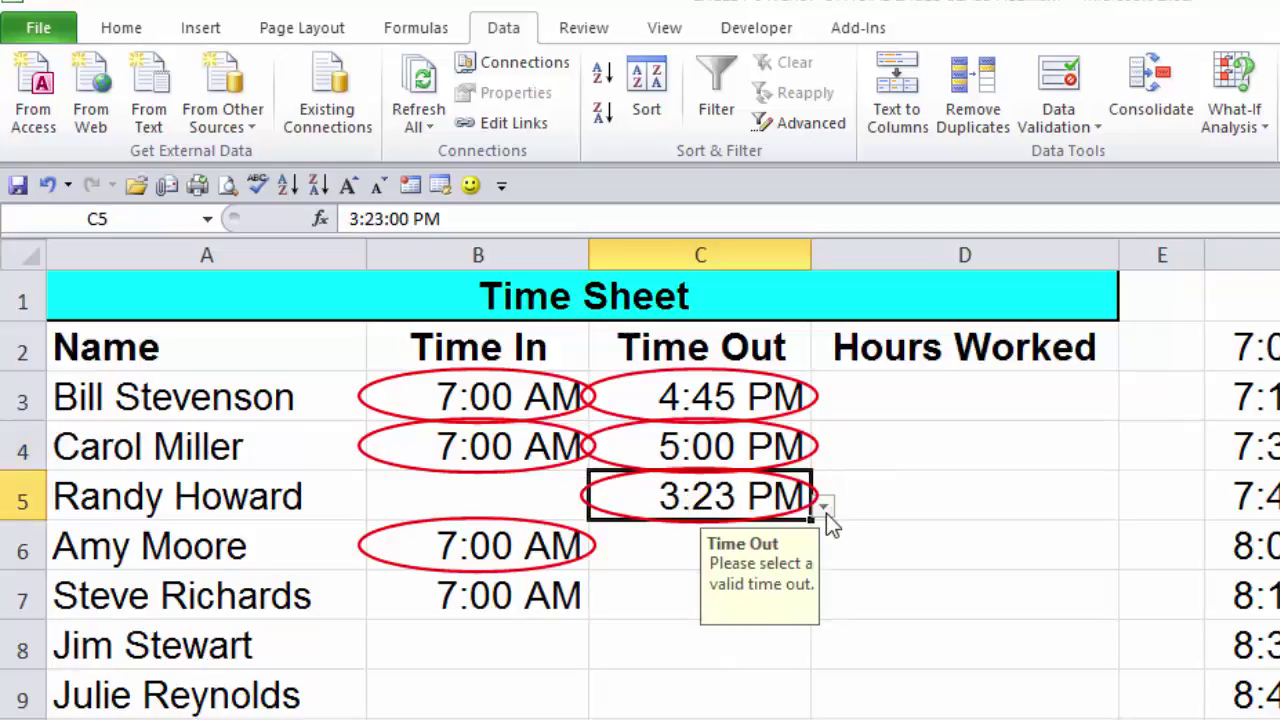
pyautogui.click(822, 508)
pyautogui.moveTo(820, 574); pyautogui.dragTo(812, 668)
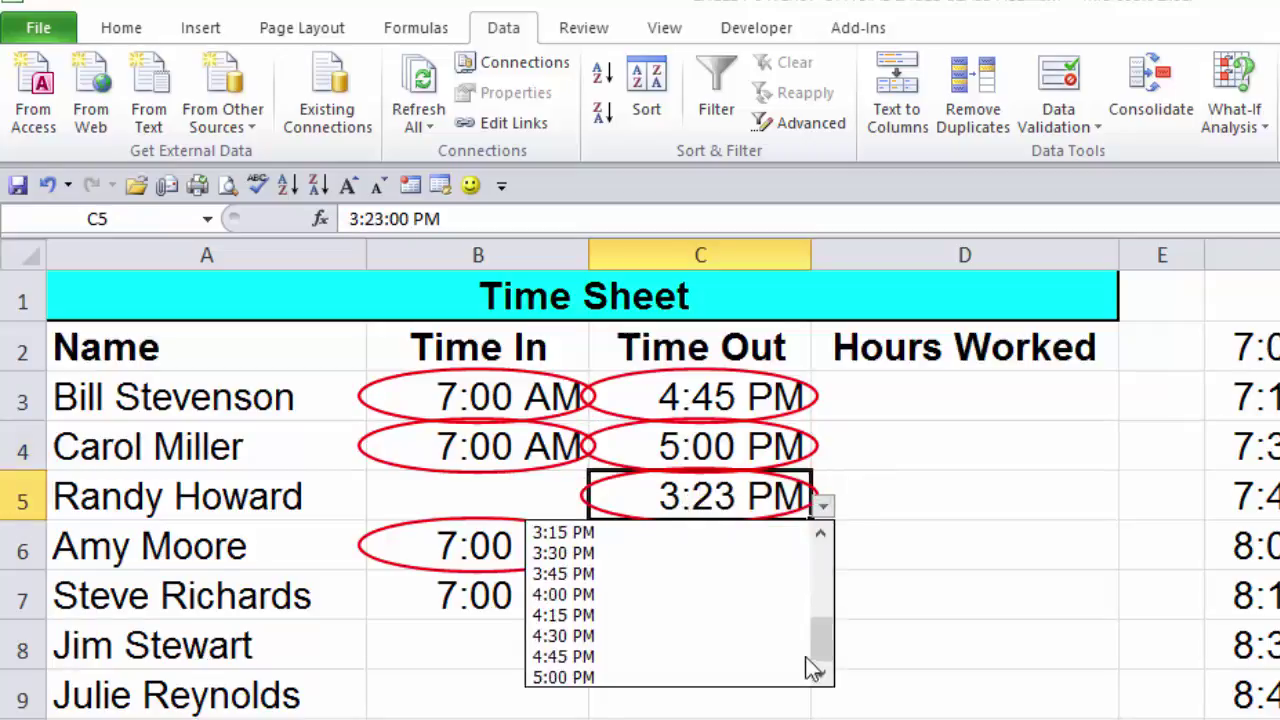
pyautogui.click(600, 533)
pyautogui.click(678, 678)
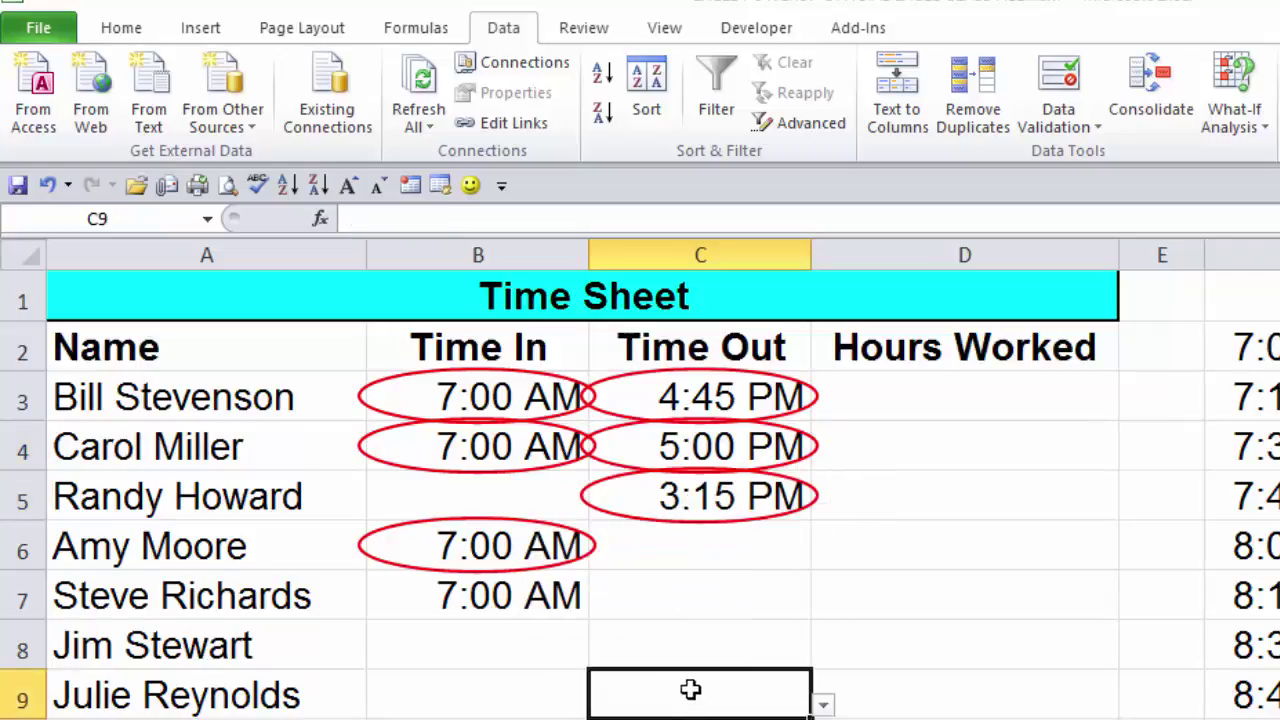
pyautogui.moveTo(471, 400); pyautogui.dragTo(729, 686)
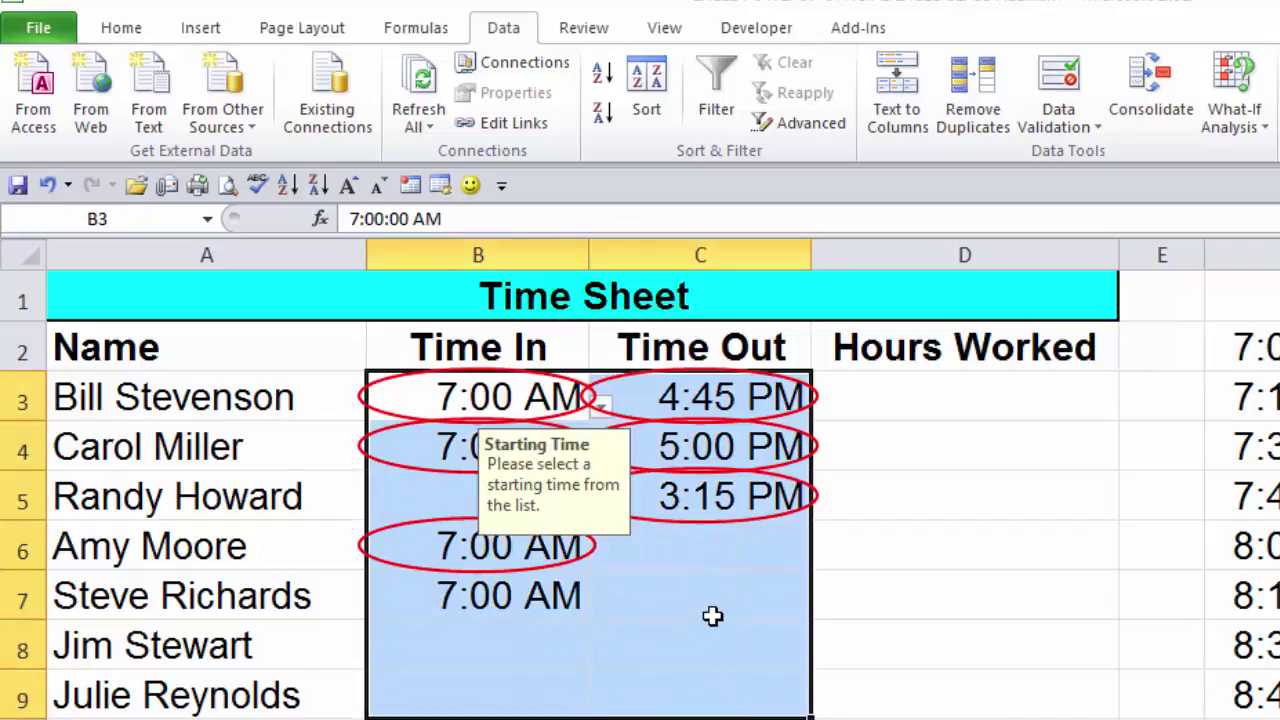
# Step: Clear the red validation circles from the corrected Time In and Time Out entries
pyautogui.click(1090, 125)
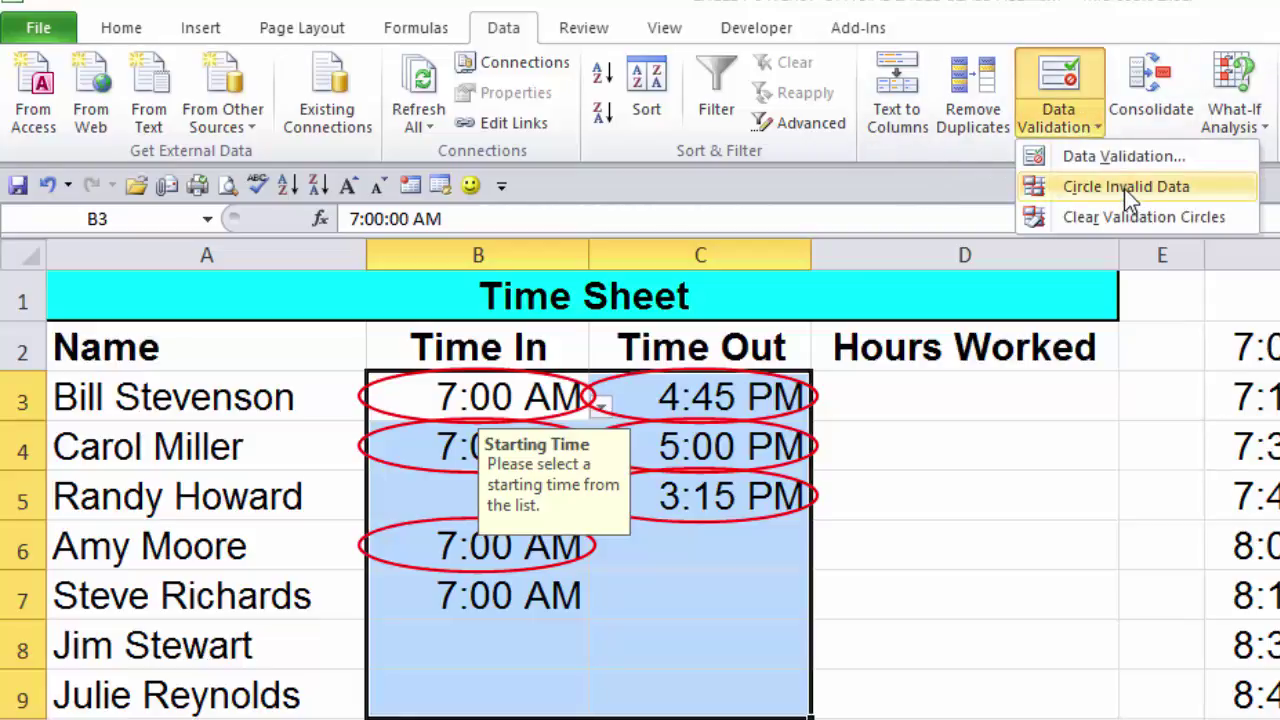
pyautogui.click(1143, 217)
pyautogui.click(977, 671)
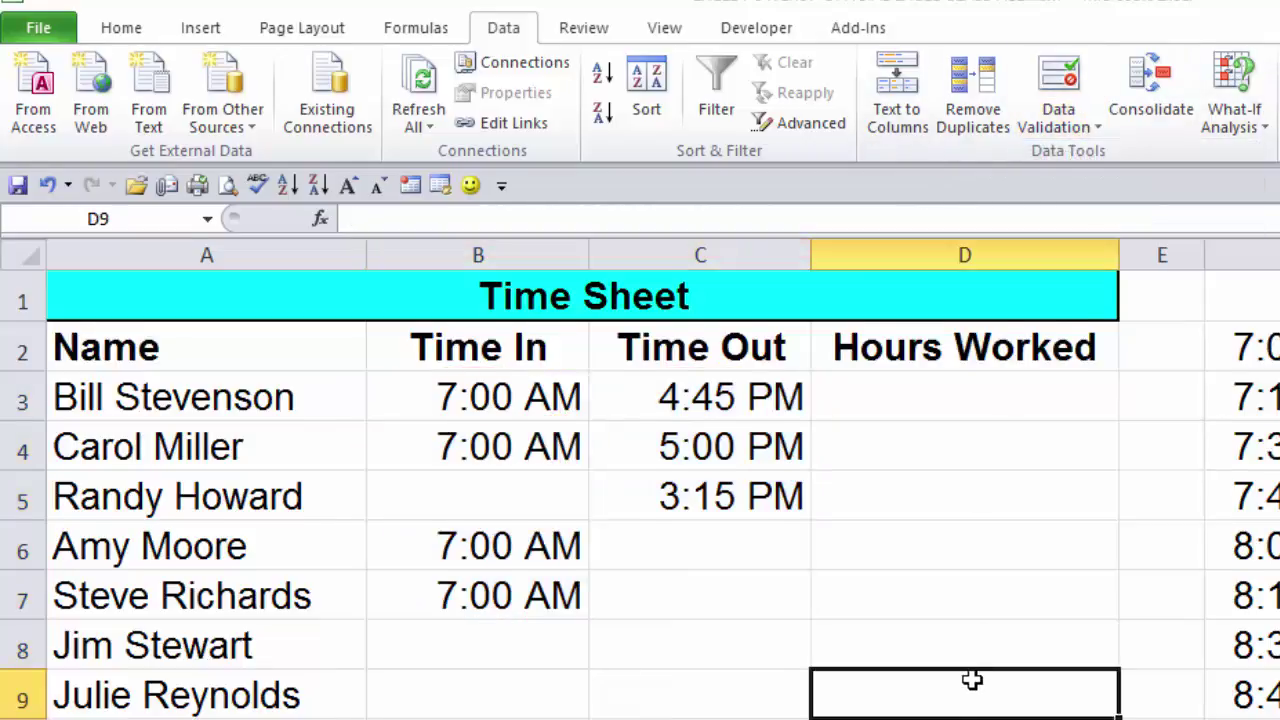